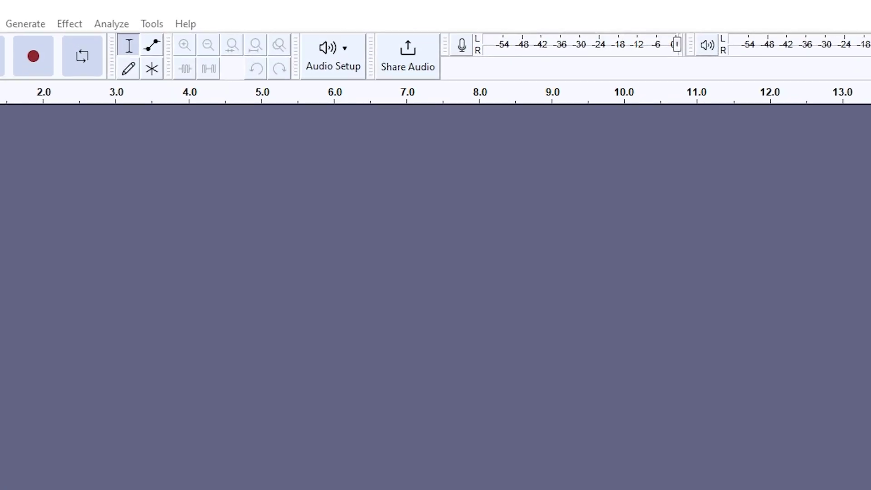
Switch Audacity's audio host to Windows WASAPI.
left_click(361, 66)
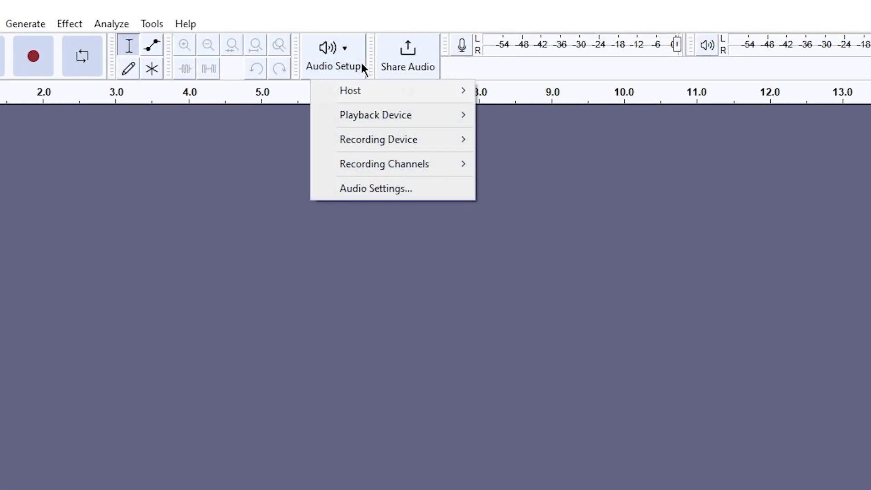
mouse_move(370, 93)
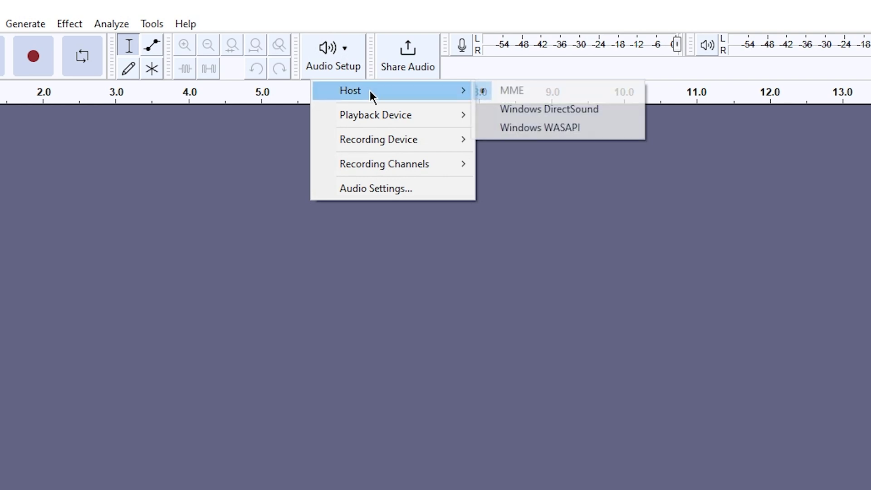
left_click(524, 129)
Choose the ATH-M50xBT2 headphones for playback and their loopback for recording.
left_click(346, 47)
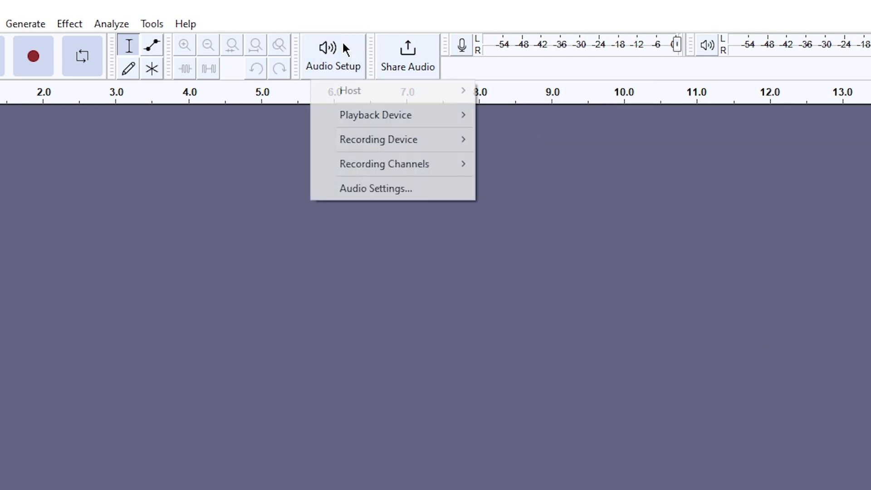
mouse_move(357, 117)
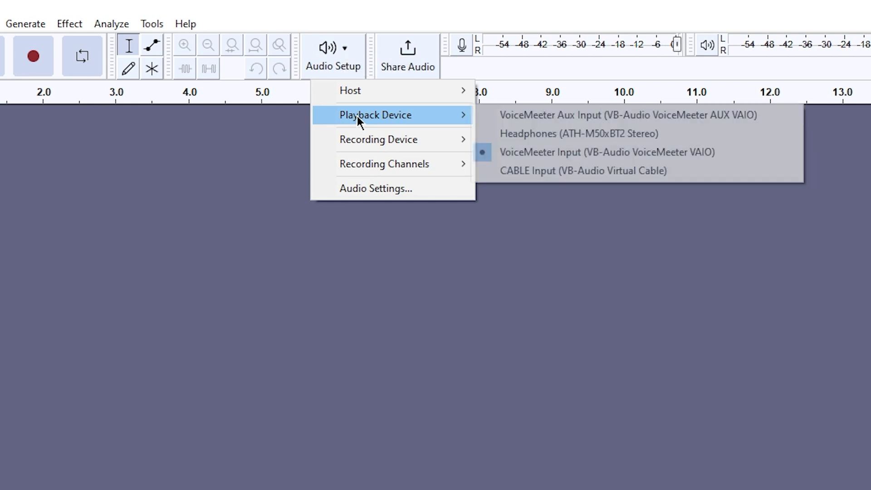
left_click(597, 136)
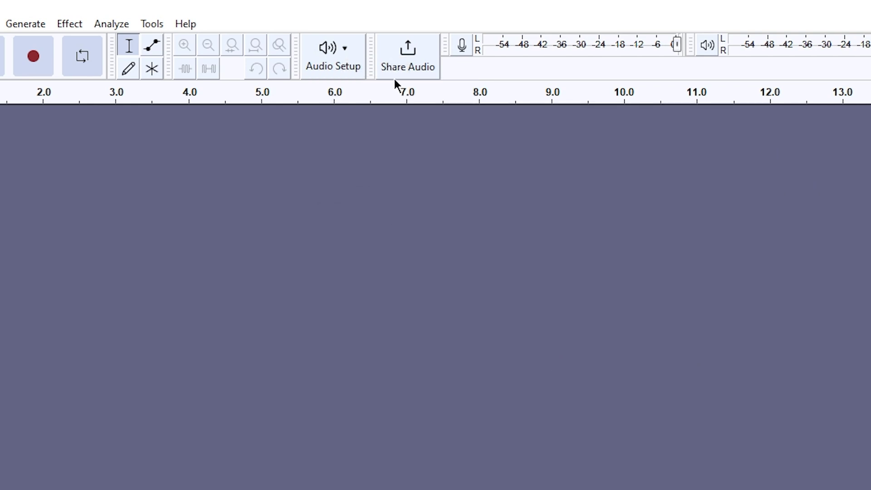
left_click(338, 52)
mouse_move(356, 146)
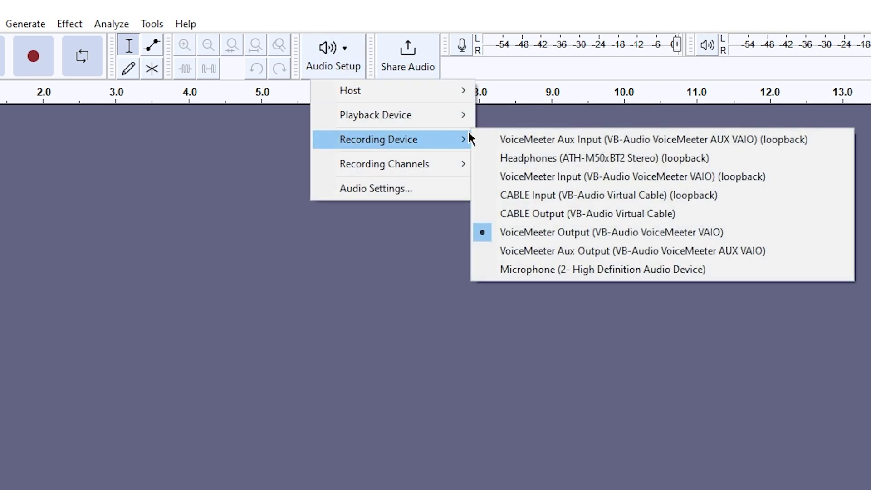
left_click(521, 154)
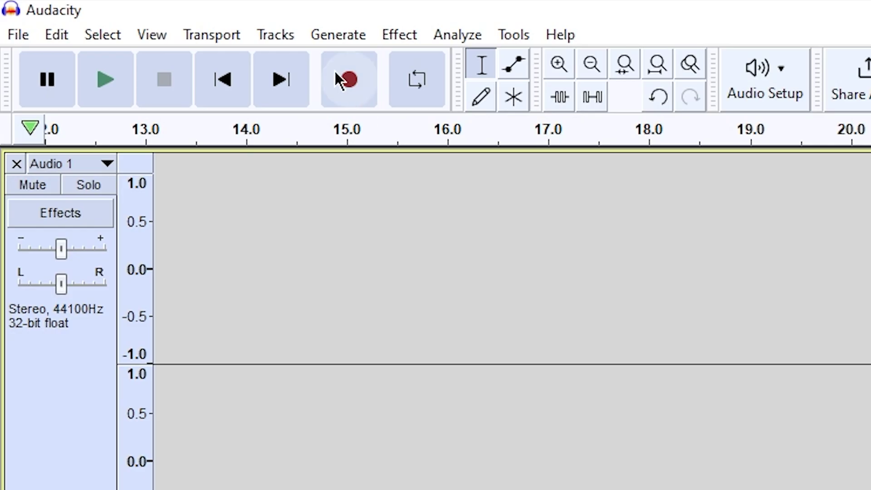
Start recording and drag the Half-Life 1 scientist screams file into Audacity.
left_click(338, 77)
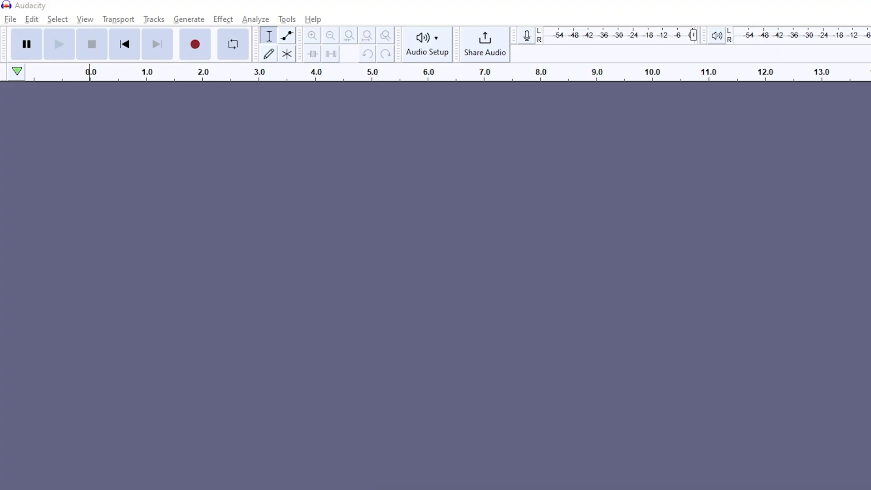
left_click_drag(730, 314, 725, 249)
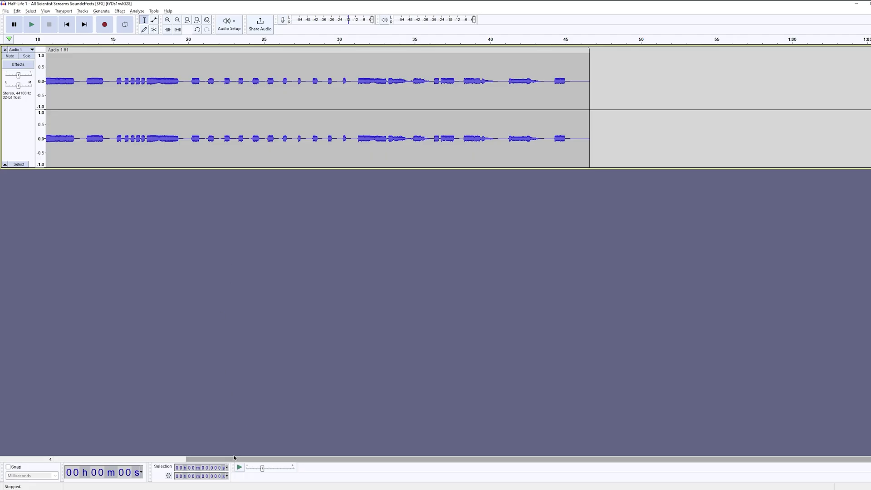
left_click_drag(232, 459, 96, 450)
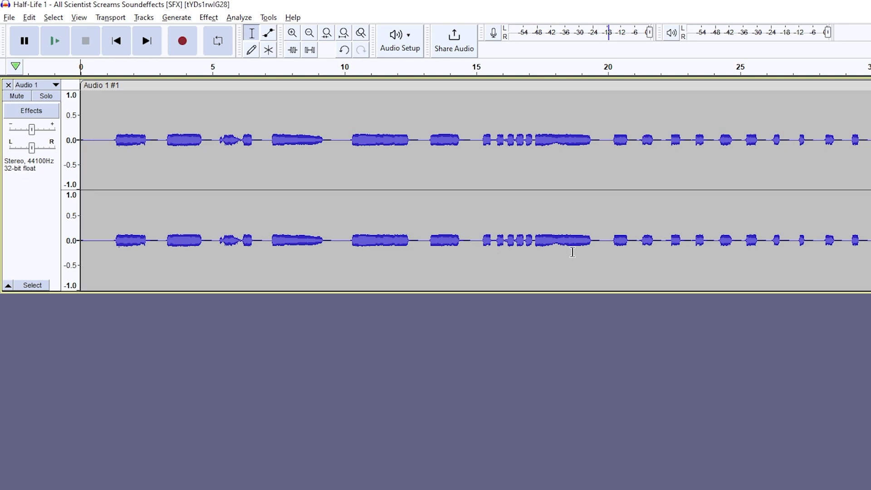
scroll(576, 245, "up", 1)
scroll(590, 222, "up", 1)
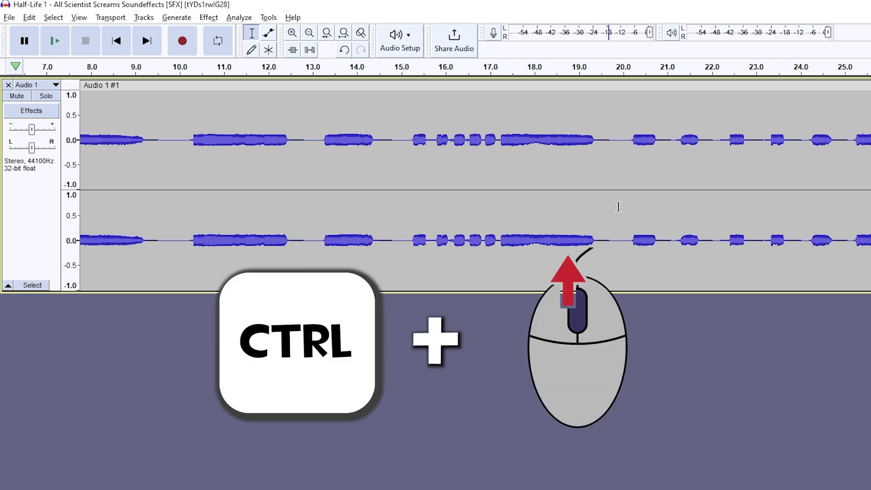
scroll(619, 207, "down", 3)
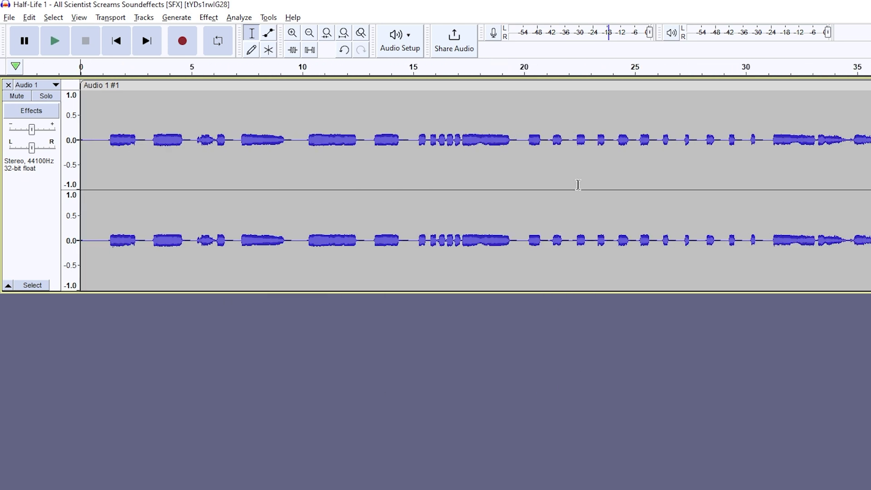
left_click(522, 144)
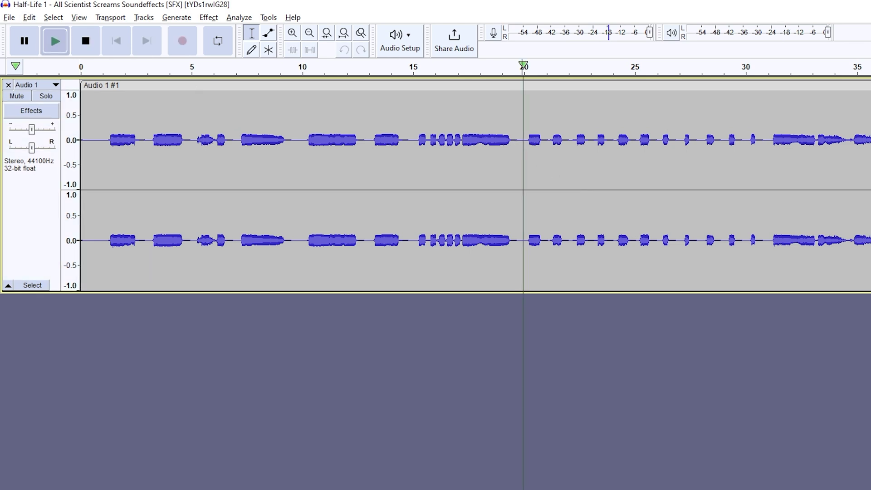
key("space")
key("space")
scroll(558, 171, "up", 3)
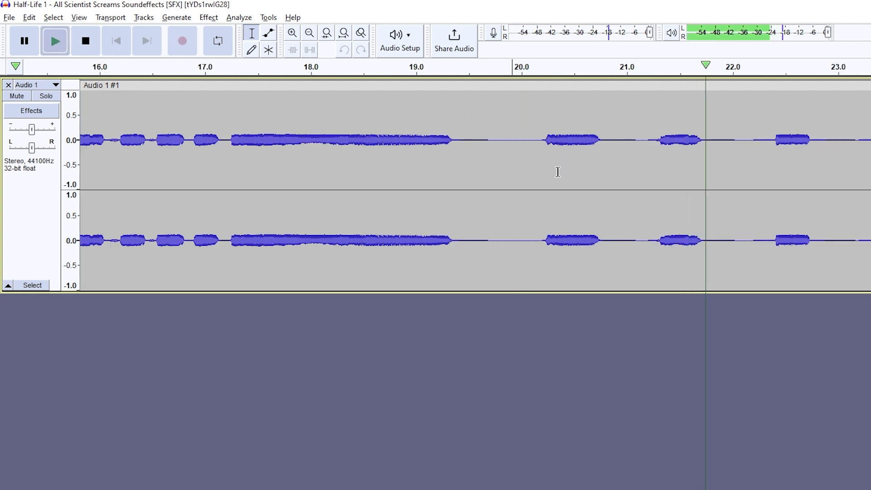
scroll(543, 181, "down", 1)
key("space")
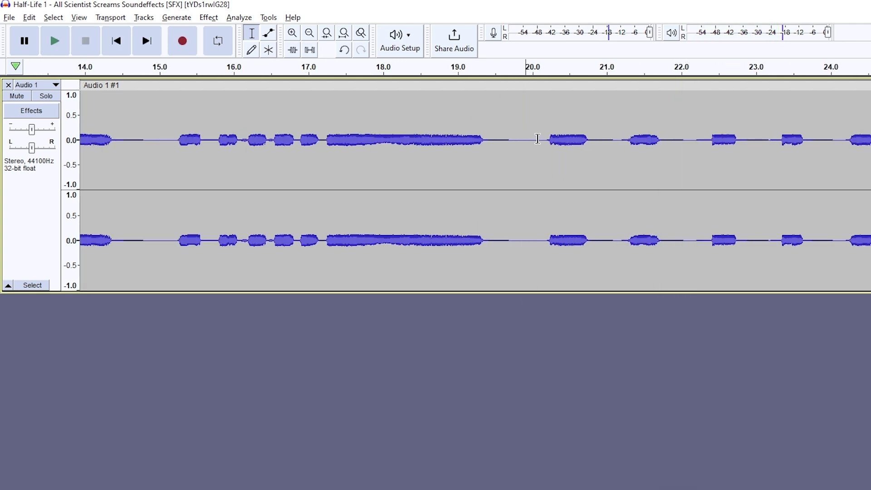
Cut the 20.1–21.2 s scream, delete the rest of the track, and paste the scream back.
left_click_drag(538, 138, 617, 149)
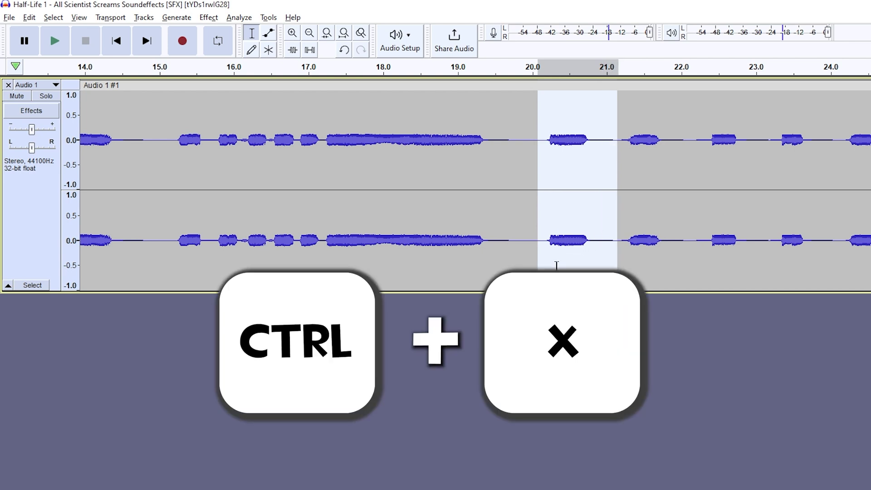
key("ctrl+x")
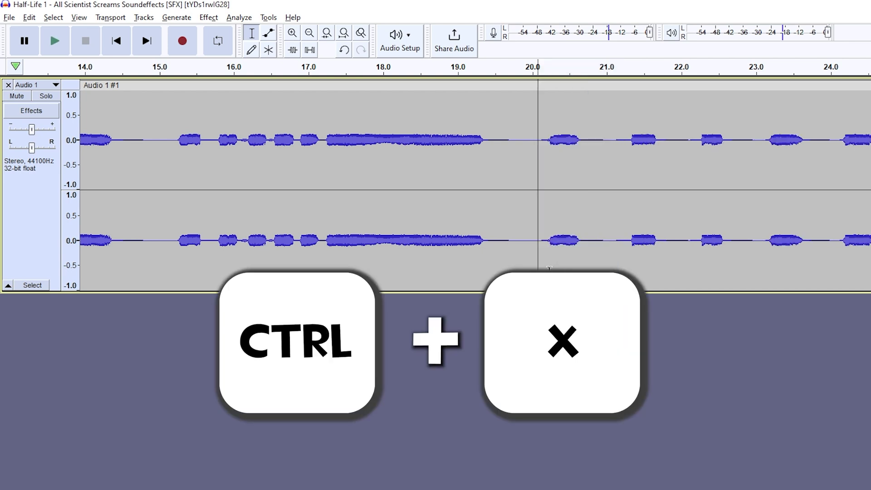
key("ctrl+3")
key("ctrl+3")
key("ctrl+3")
key("ctrl+a")
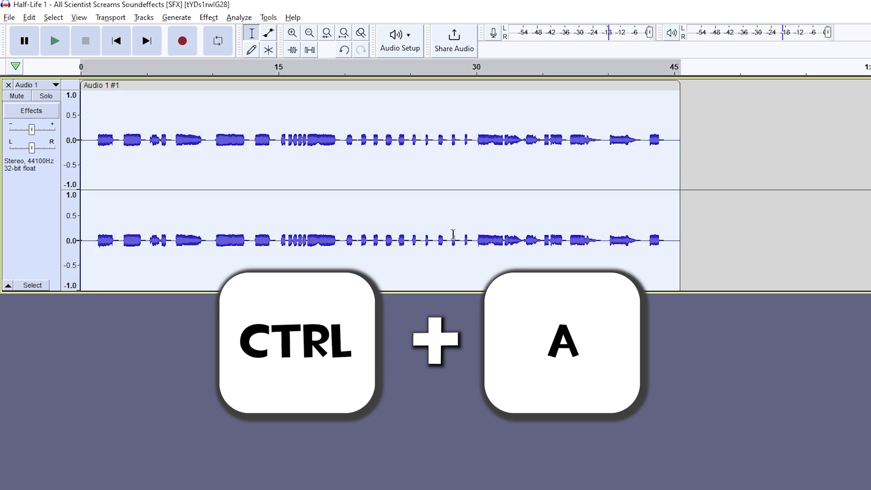
key("Delete")
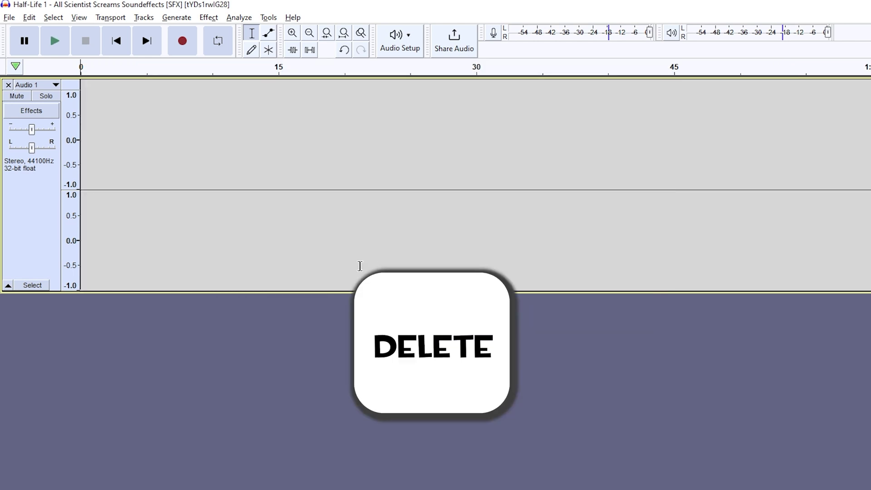
key("ctrl+v")
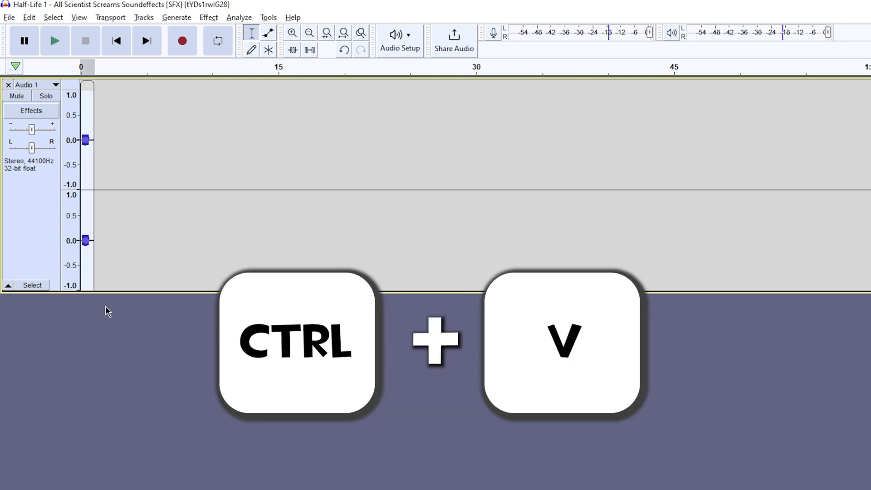
Zoom in on the pasted scream and play it back to check it.
key("ctrl+1")
key("ctrl+1")
key("ctrl+1")
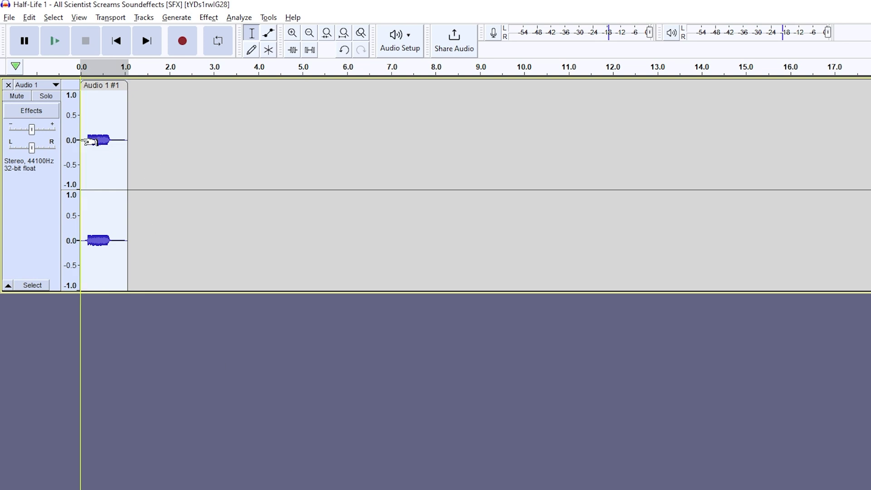
key("ctrl+1")
key("ctrl+1")
key("ctrl+1")
key("ctrl+1")
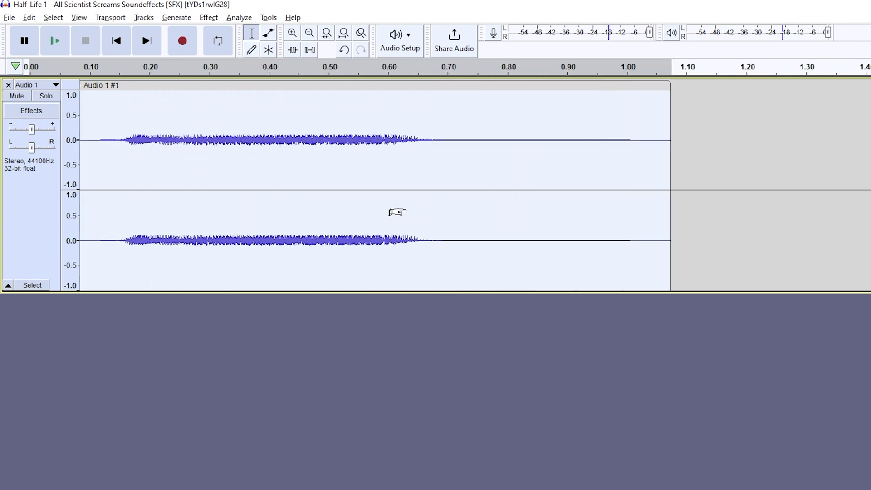
left_click(82, 68)
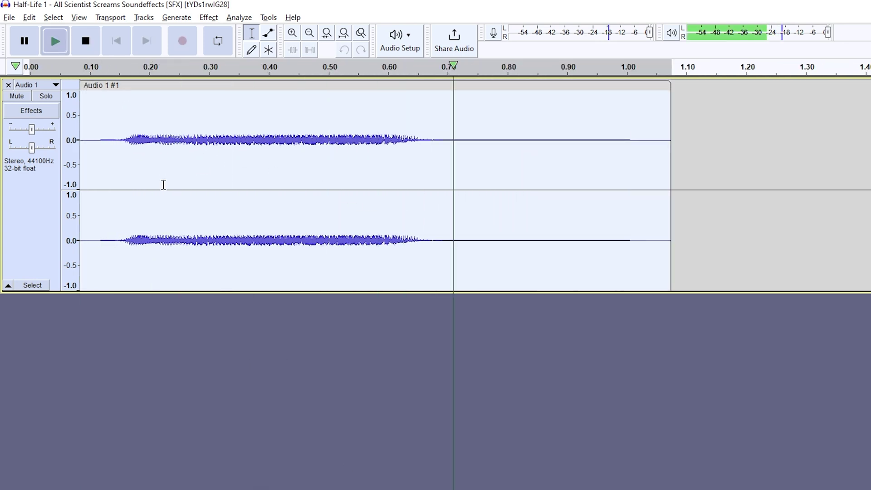
left_click(203, 326)
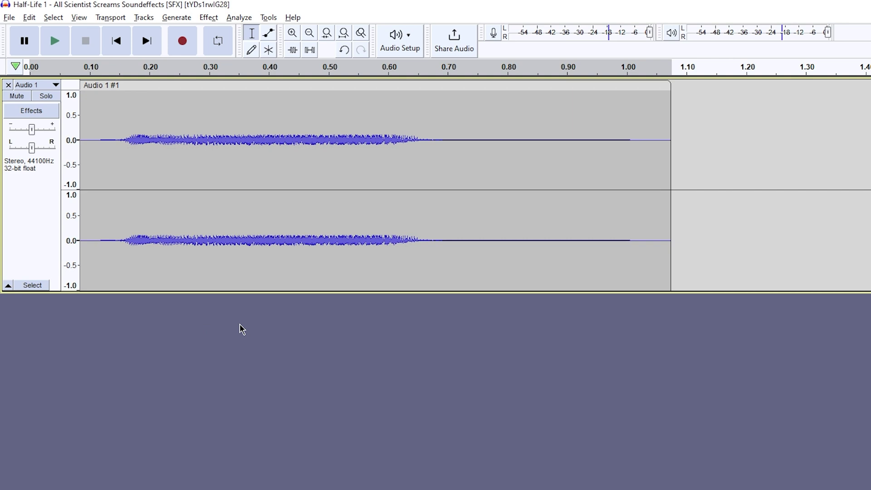
key("ctrl+f")
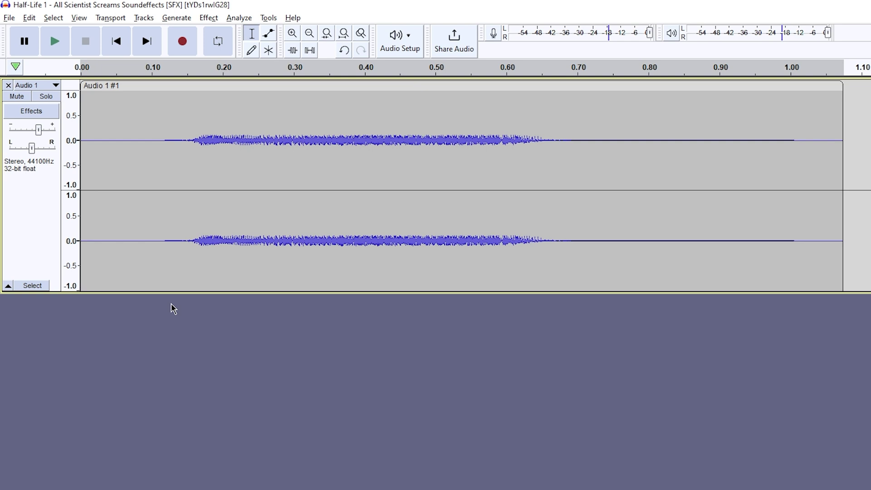
Export the scream clip as hitsound.wav with the WAV (Microsoft) file type.
left_click(12, 20)
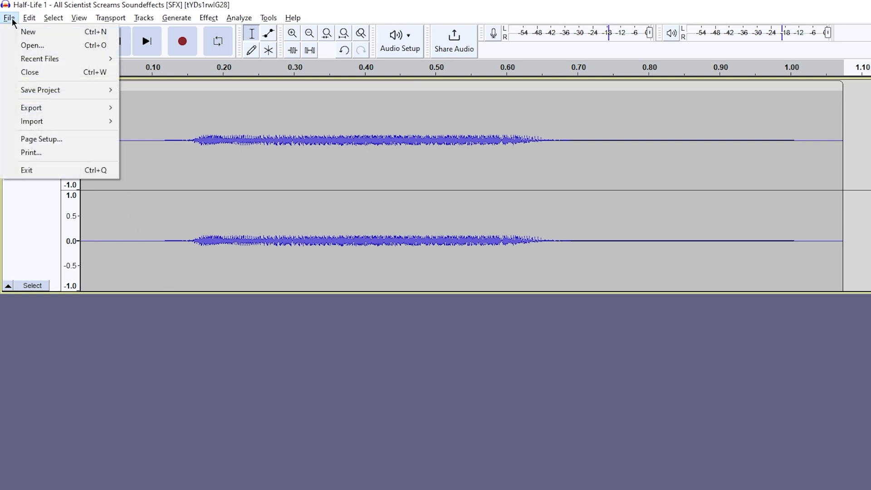
mouse_move(46, 111)
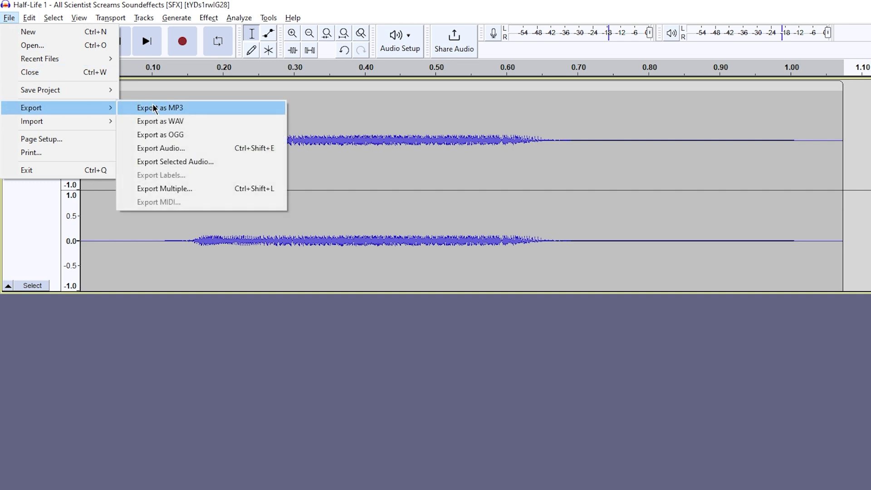
left_click(149, 122)
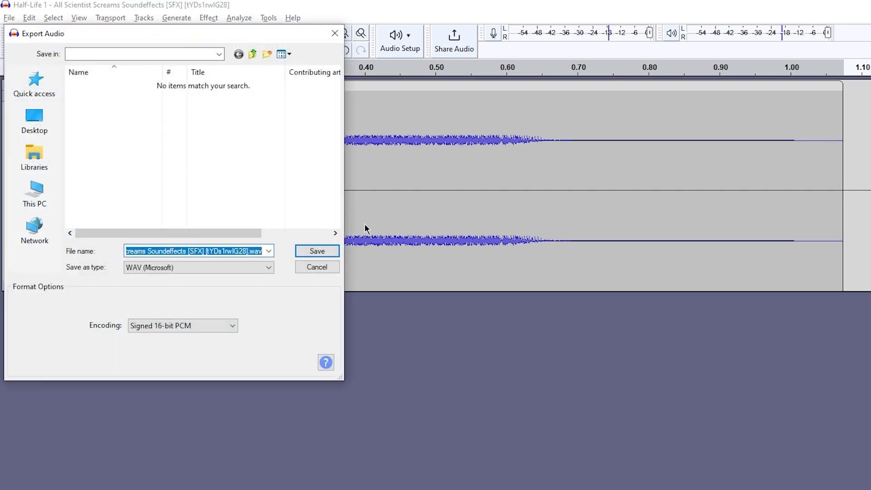
left_click(146, 268)
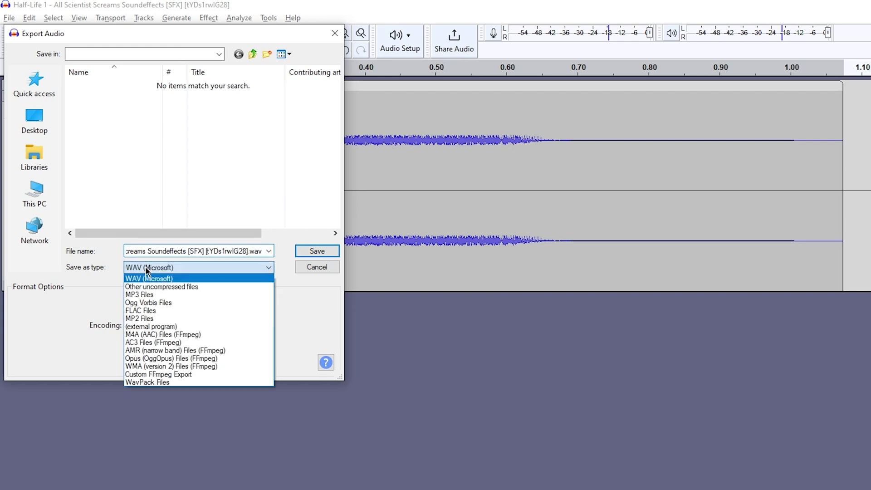
left_click(151, 281)
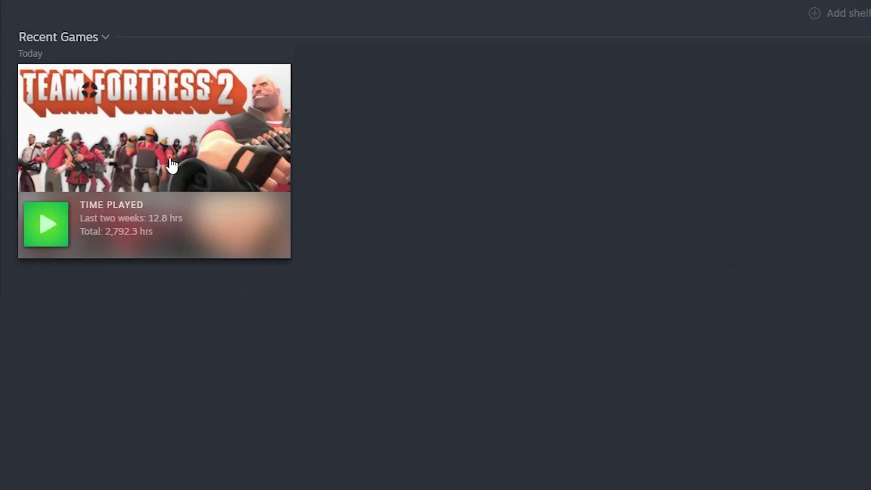
Browse Team Fortress 2's local files from the Steam library.
right_click(170, 159)
mouse_move(195, 272)
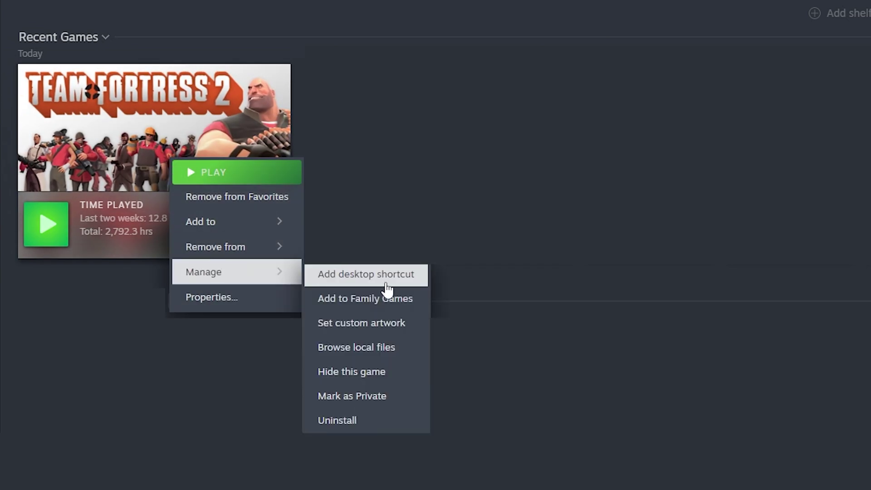
left_click(354, 352)
Go into tf\custom\hitsound and create a sound folder inside it.
double_click(279, 119)
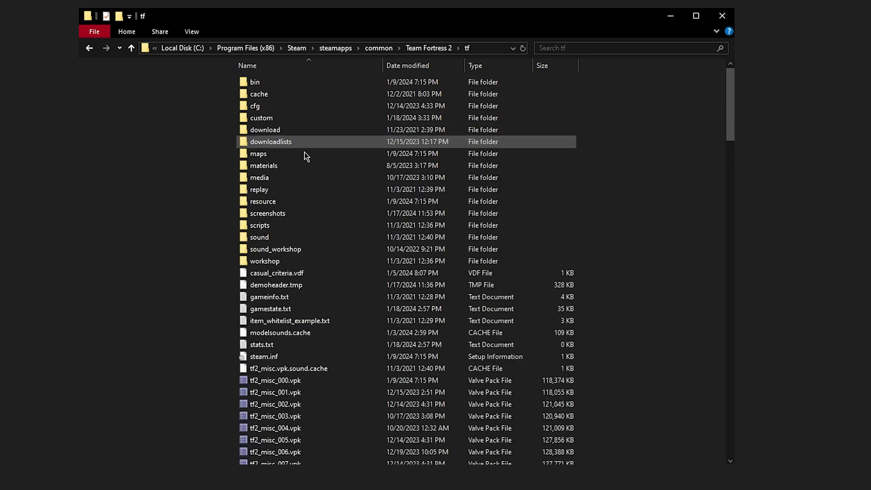
double_click(305, 120)
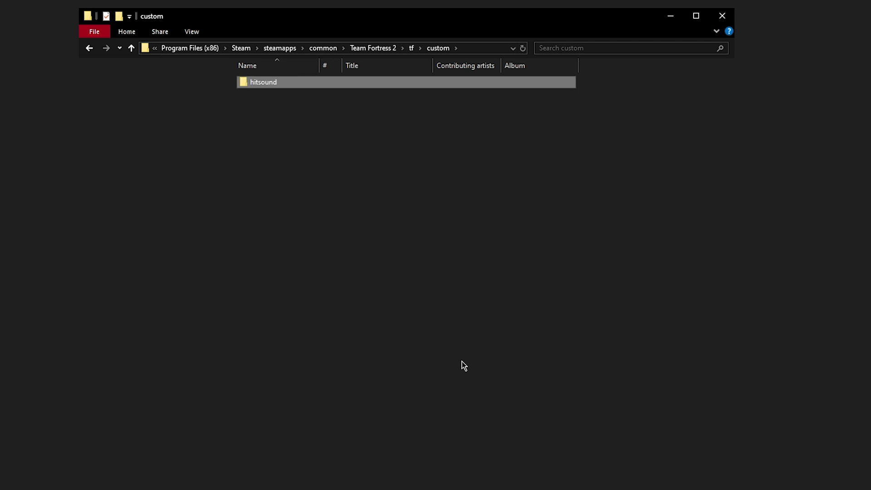
double_click(271, 80)
right_click(315, 163)
mouse_move(378, 301)
left_click(487, 300)
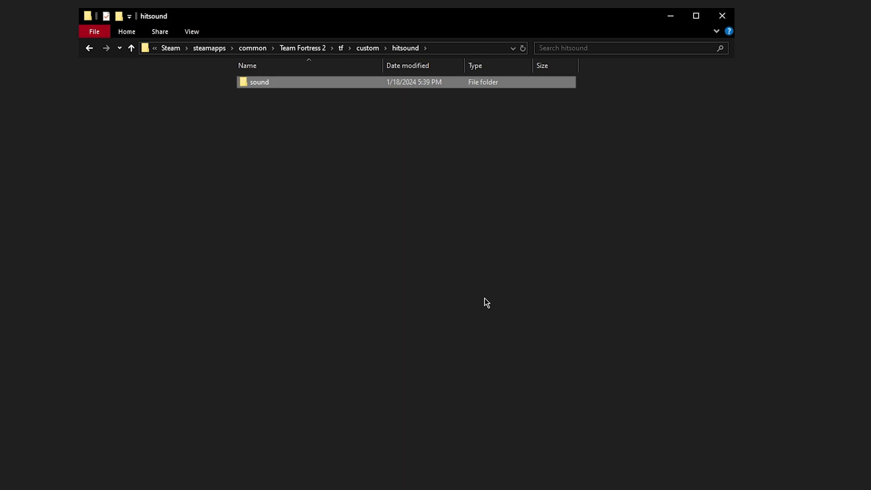
Create a ui folder inside sound and copy hitsound.wav into it.
key("Return")
right_click(375, 266)
mouse_move(433, 398)
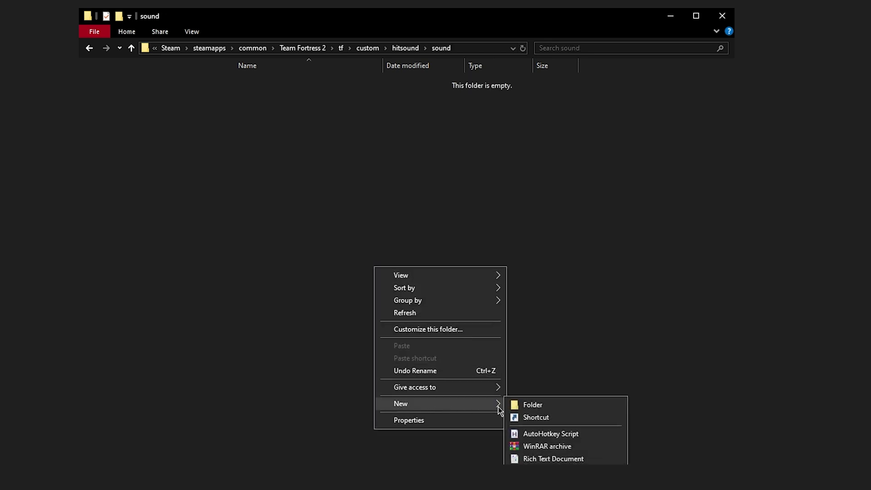
left_click(522, 402)
type("ui")
key("Return")
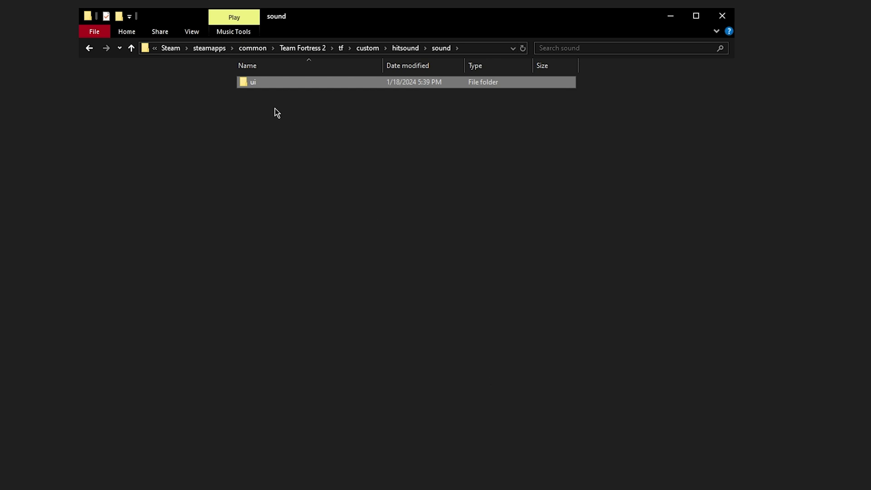
double_click(254, 83)
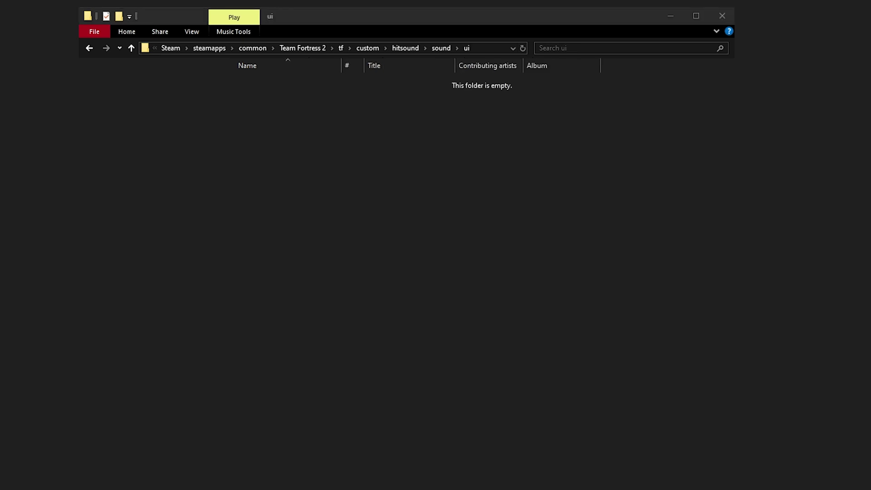
left_click_drag(359, 225, 360, 226)
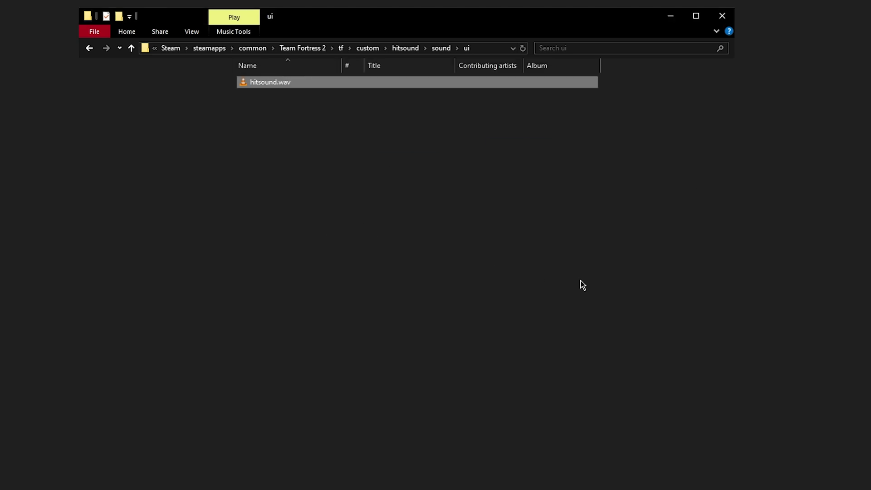
left_click(519, 257)
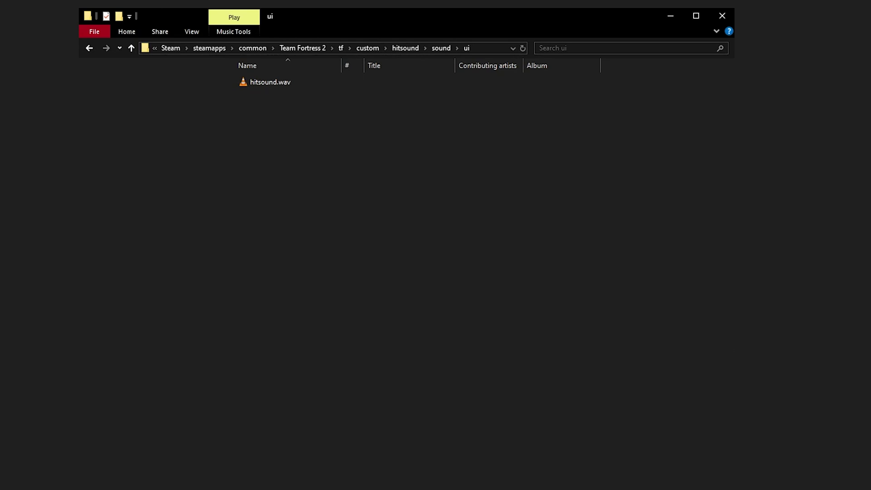
Copy killsound.wav into ui and delete sound.cache from Flarepunch-master's sound folder.
left_click_drag(712, 207, 435, 204)
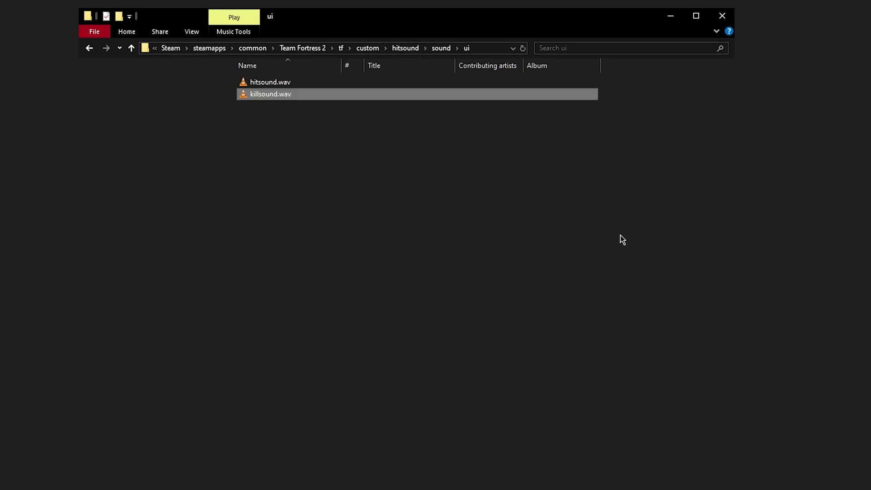
key("alt+Left")
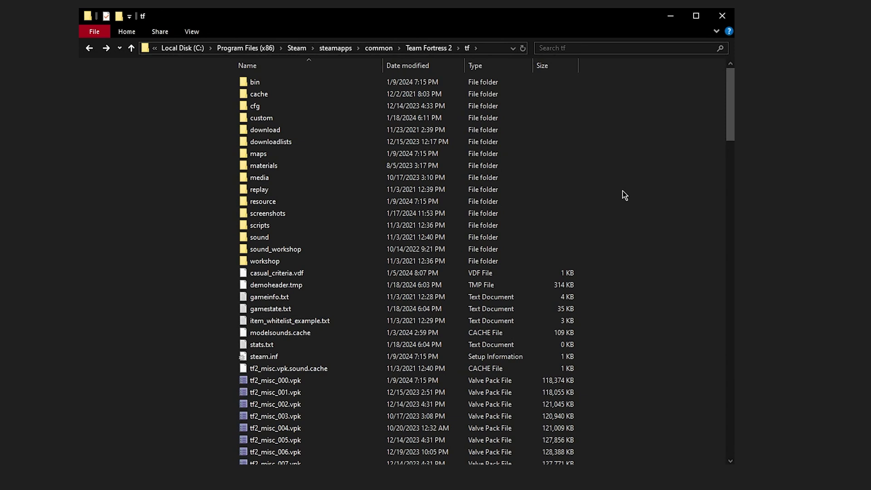
double_click(288, 119)
double_click(307, 83)
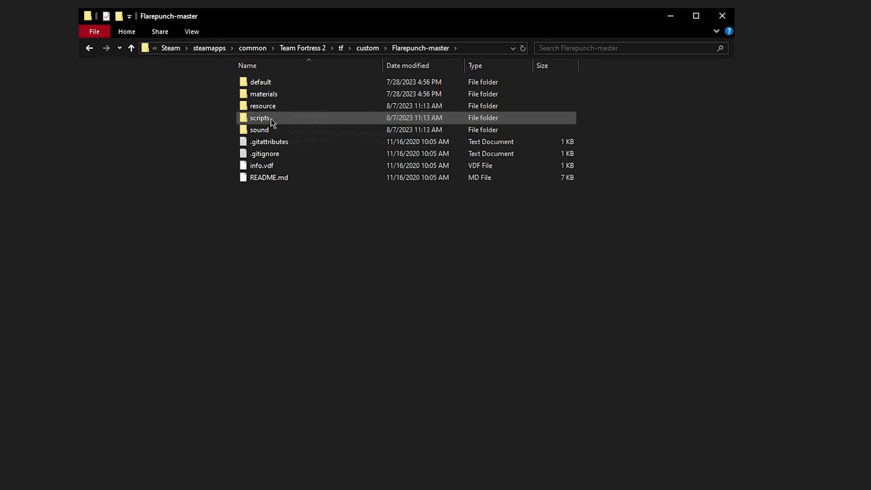
double_click(260, 129)
key("Delete")
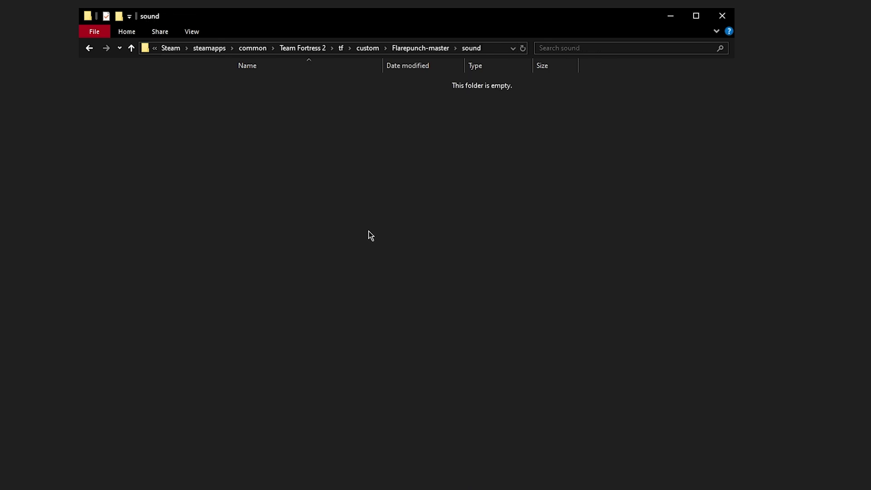
Delete the sound.cache files in the hitsound and prec sound folders.
key("alt+Up")
key("alt+Up")
double_click(282, 99)
double_click(271, 83)
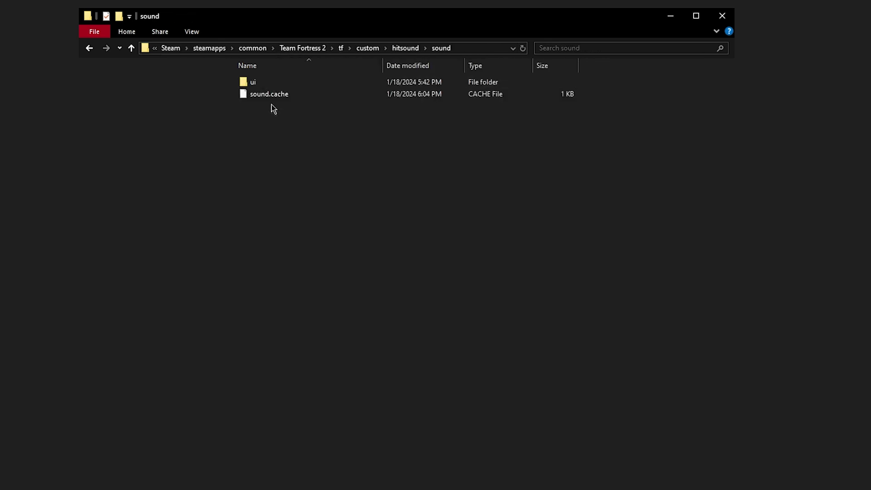
left_click(274, 93)
key("Delete")
key("alt+Up")
key("alt+Up")
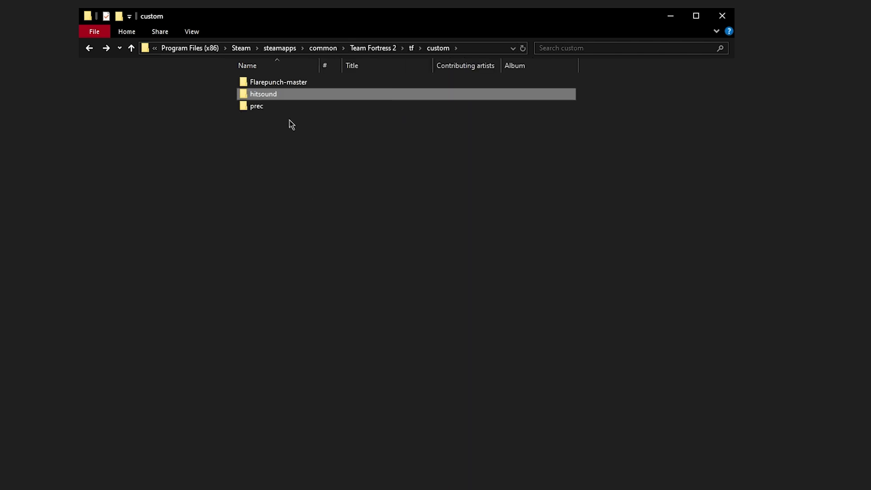
double_click(290, 105)
double_click(277, 106)
key("Down")
key("Delete")
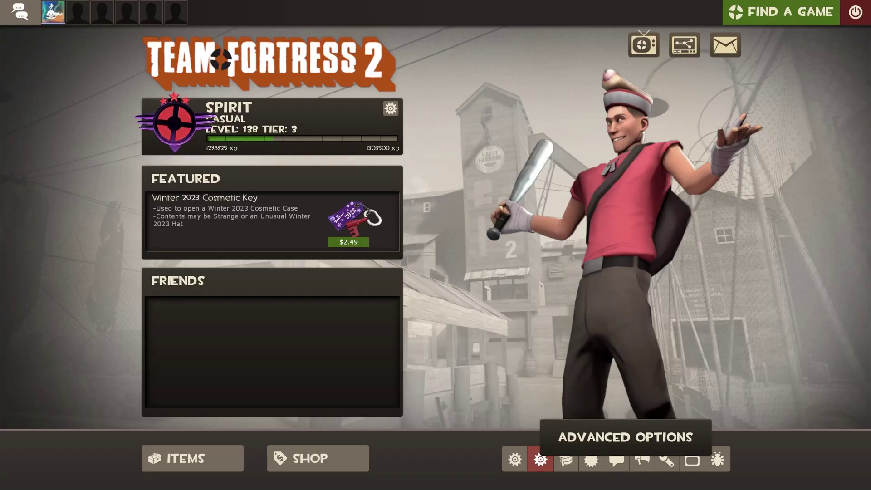
Pick Default in both the Hit Sounds and Last Hit Sounds dropdowns and confirm with OK.
left_click(540, 459)
scroll(427, 240, "down", 5)
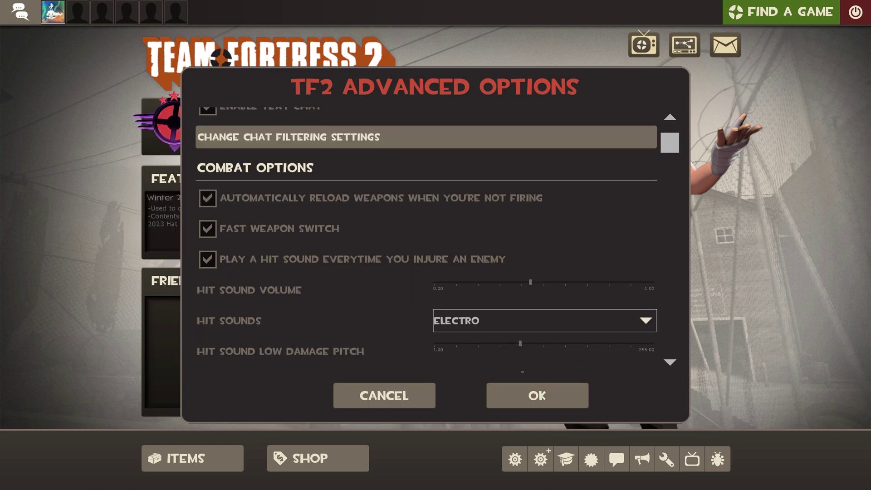
left_click(544, 166)
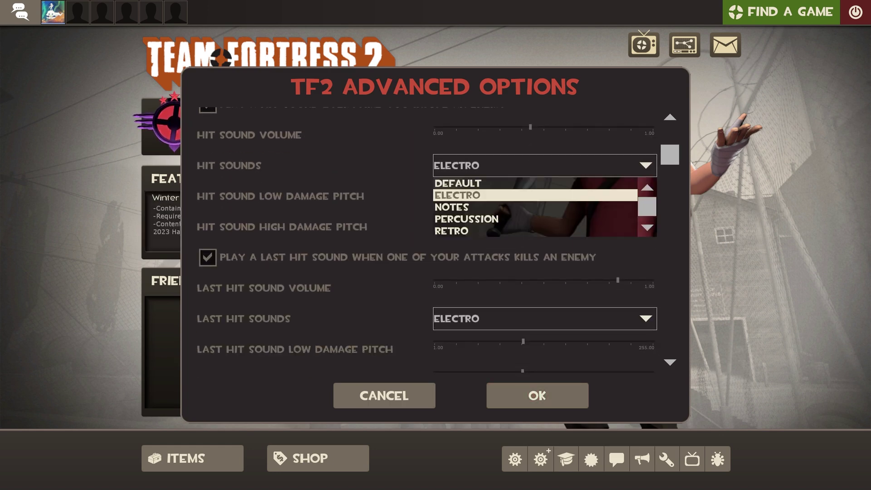
left_click(458, 183)
left_click(544, 318)
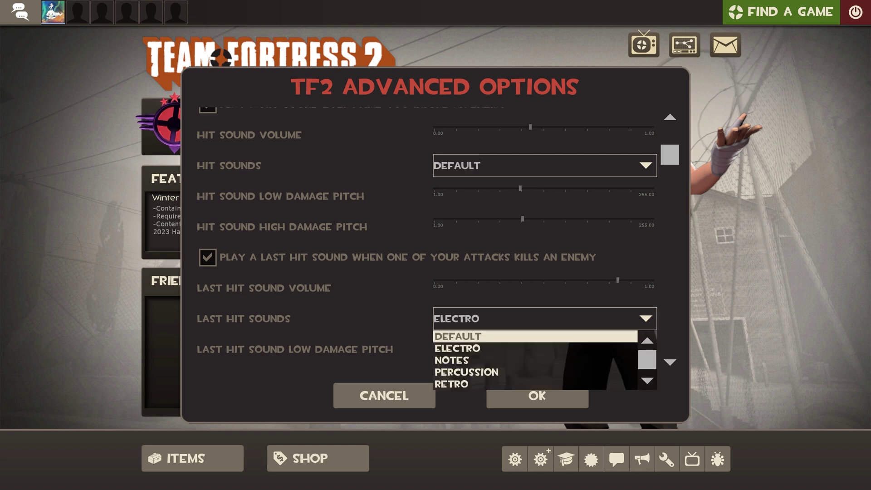
left_click(458, 336)
scroll(426, 240, "up", 2)
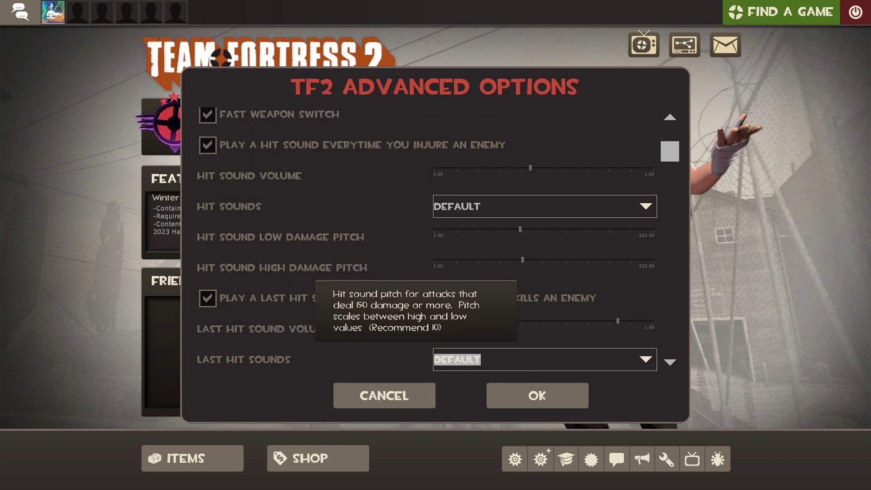
left_click(537, 395)
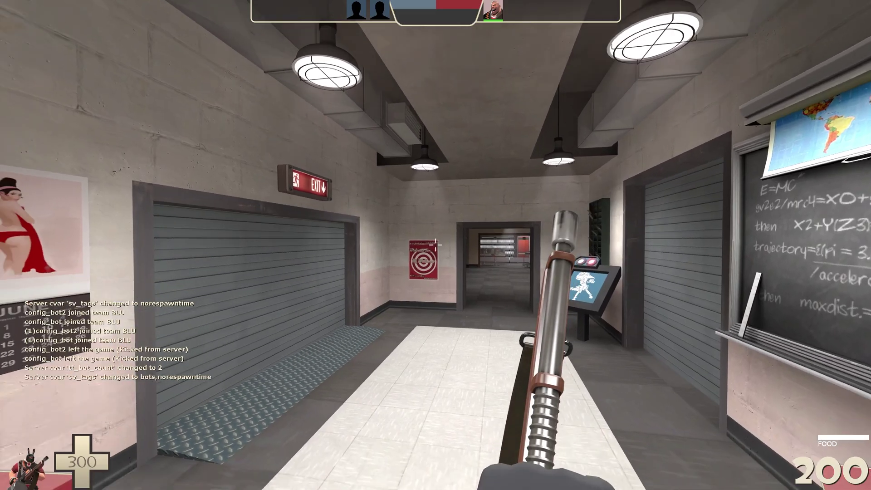
Fire the minigun at the running Sniper and other bots to hear the new sounds.
key("w")
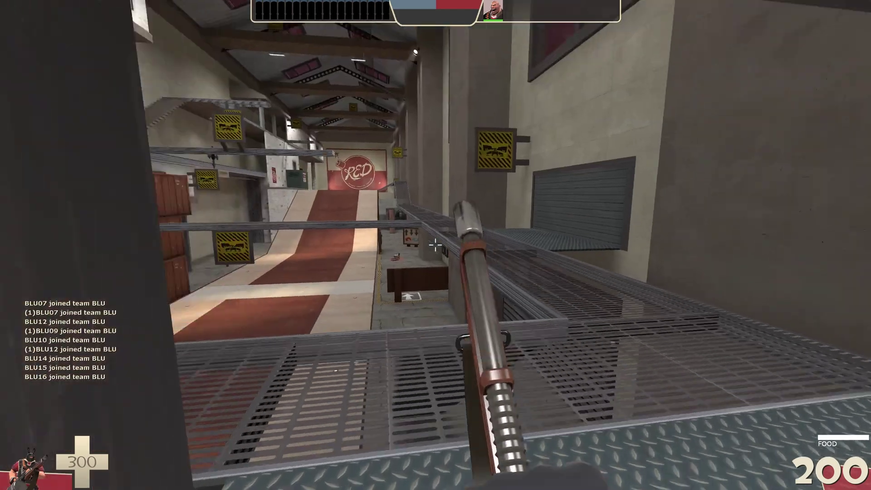
key("w")
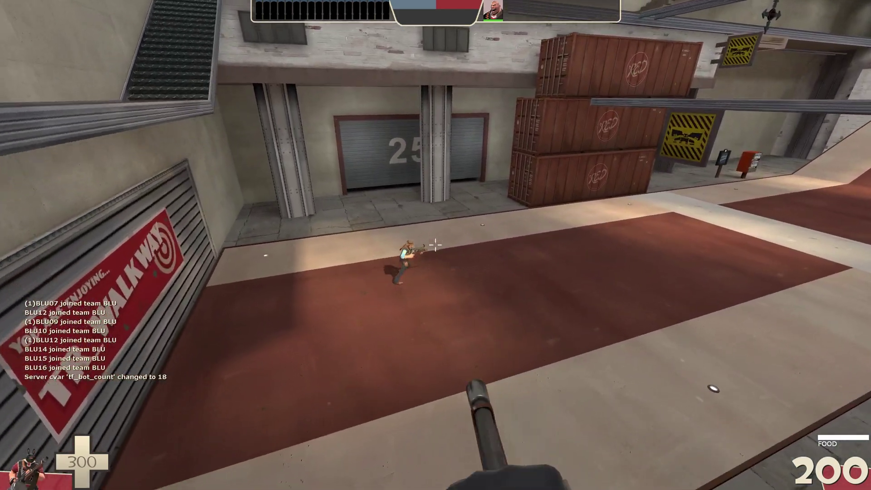
left_click_drag(435, 245, 435, 244)
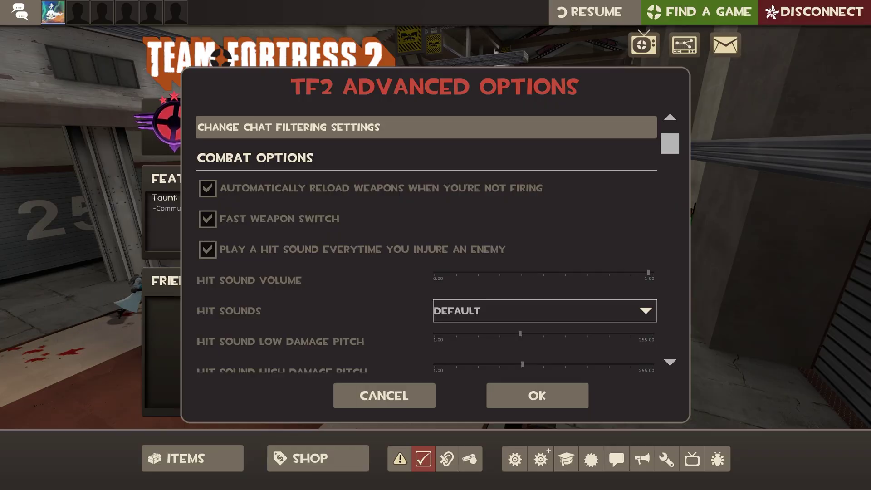
scroll(615, 443, "down", 1)
key("Escape")
key("Escape")
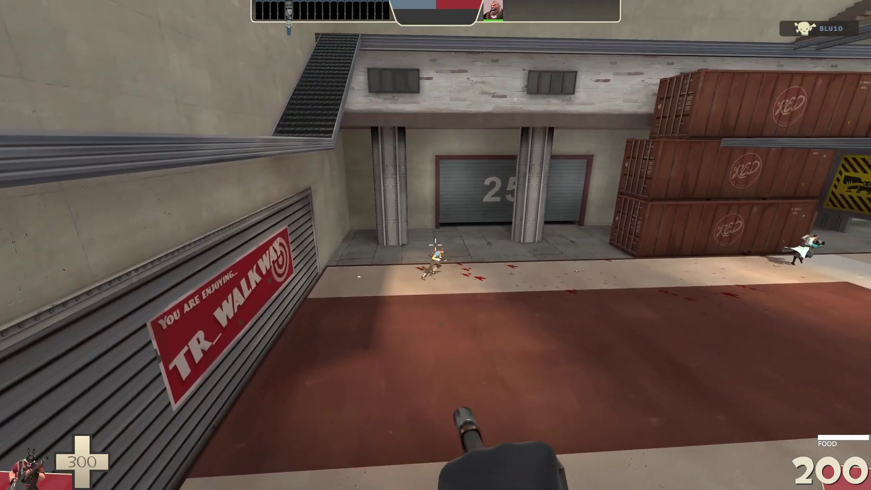
left_click_drag(436, 245, 436, 245)
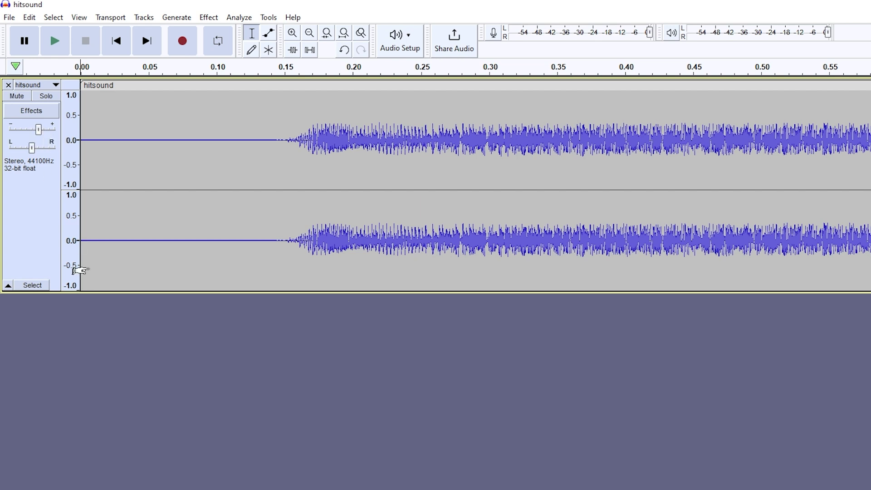
Open Audacity's File menu to reach the Export options.
left_click(11, 18)
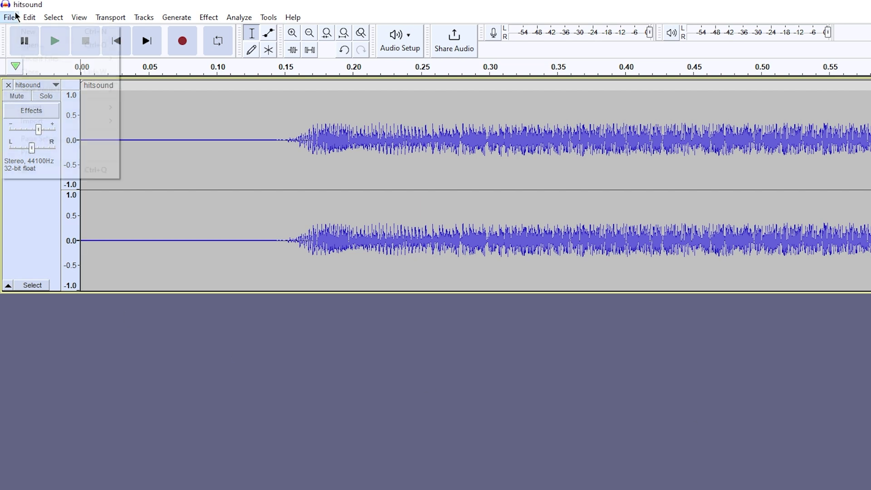
mouse_move(88, 112)
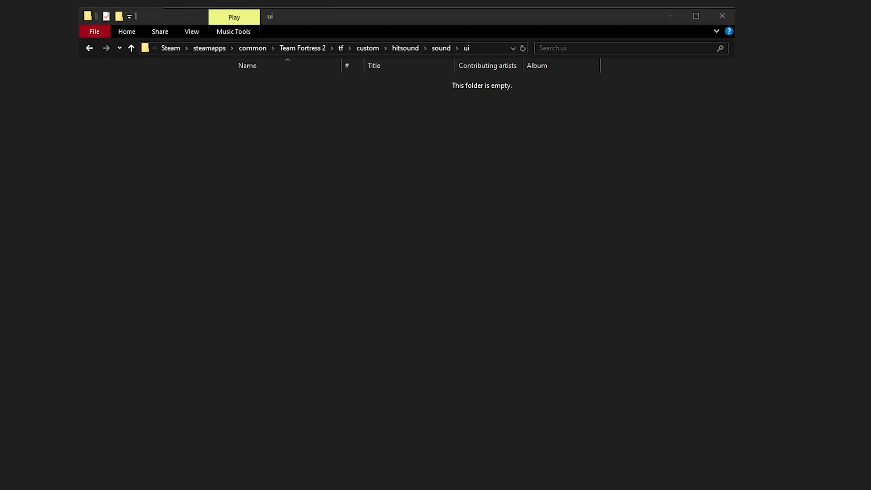
Drag hitsound1.wav, hitsound2.wav, hitsound3.wav and killsound.wav from the desktop into ui.
left_click_drag(405, 260, 408, 263)
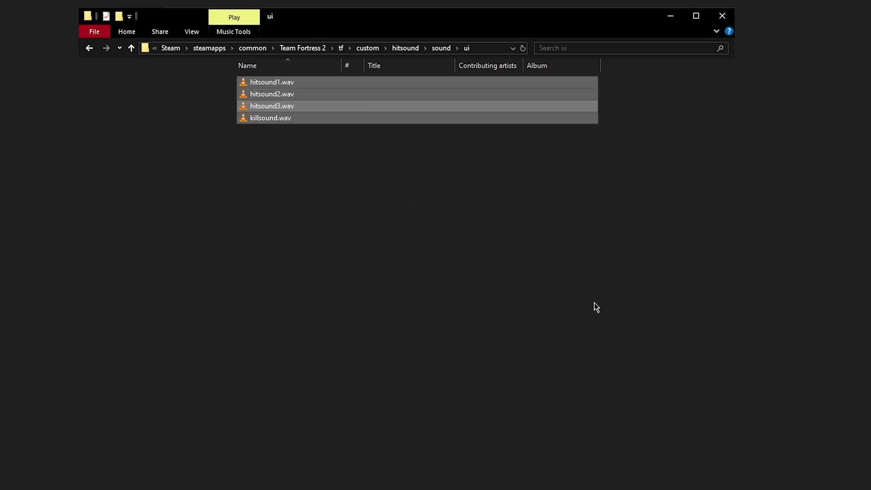
left_click(594, 302)
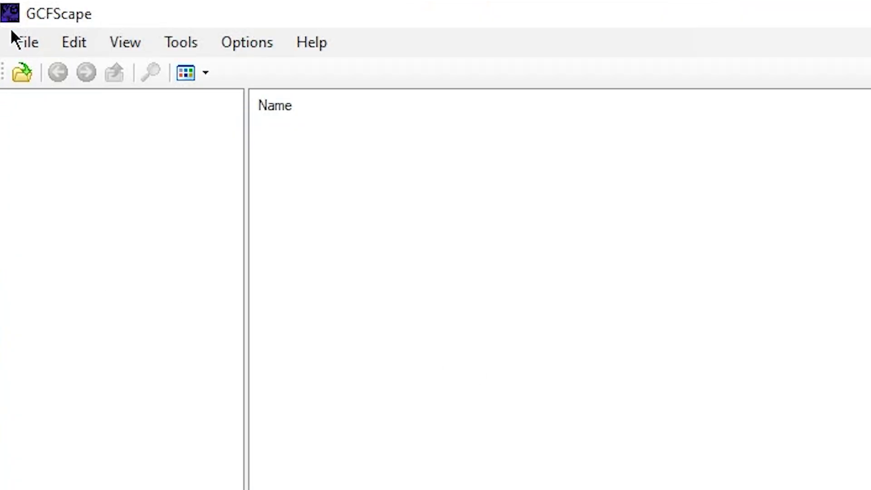
Open the tf2_misc_dir.vpk package from Team Fortress 2's tf folder in GCFScape.
left_click(14, 37)
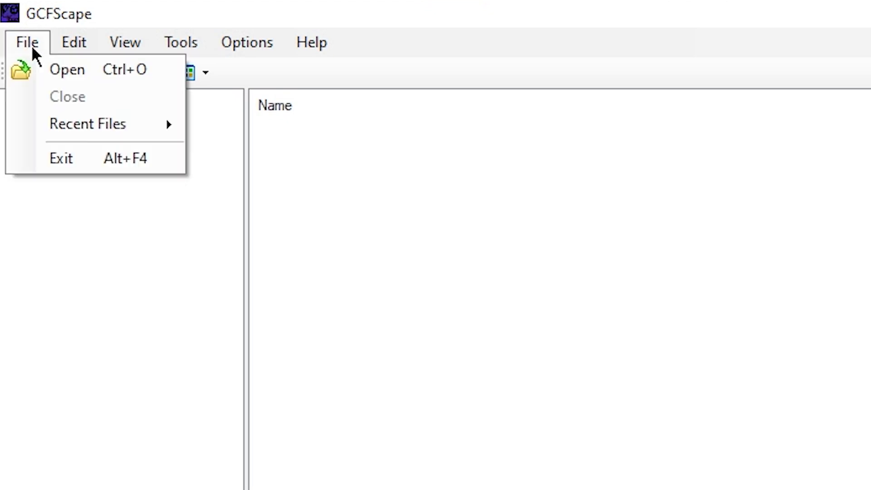
left_click(35, 68)
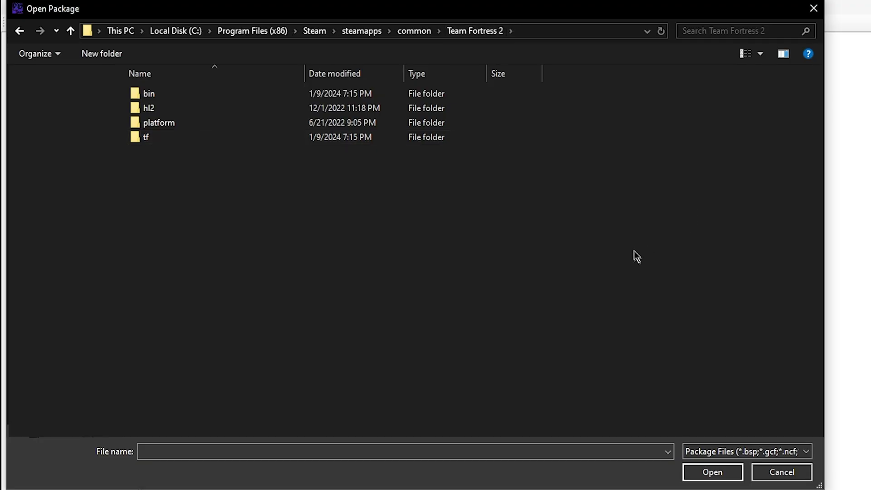
double_click(247, 137)
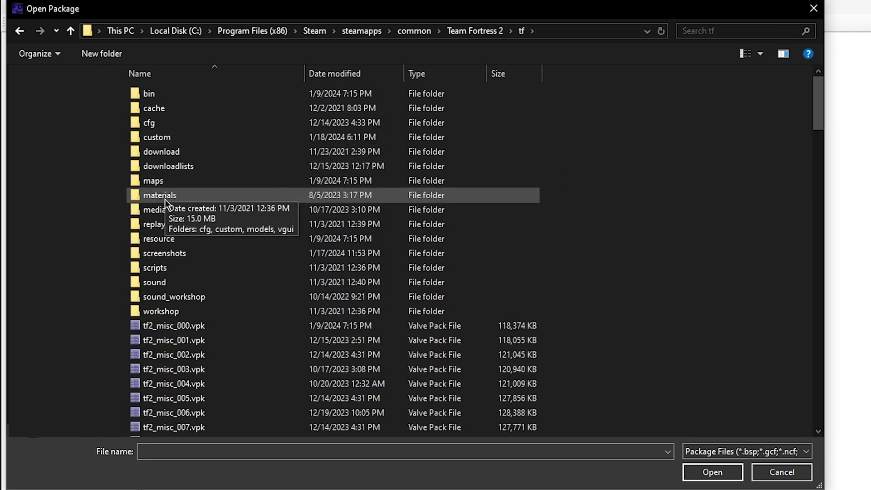
scroll(181, 300, "down", 10)
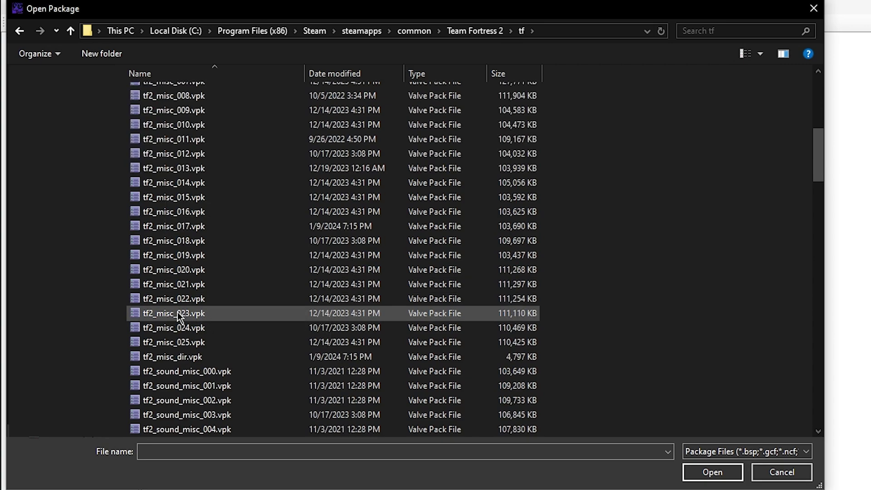
double_click(181, 270)
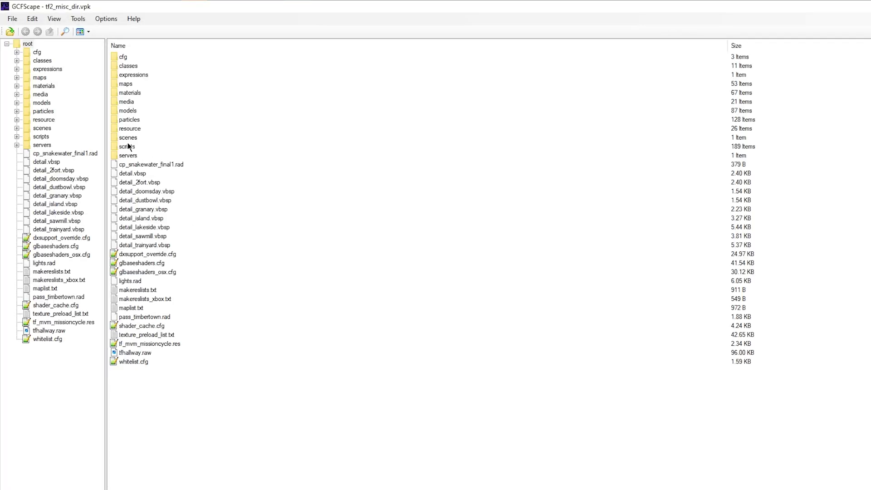
Copy the full text of scripts/game_sounds_weapons.txt, then close Notepad.
double_click(126, 147)
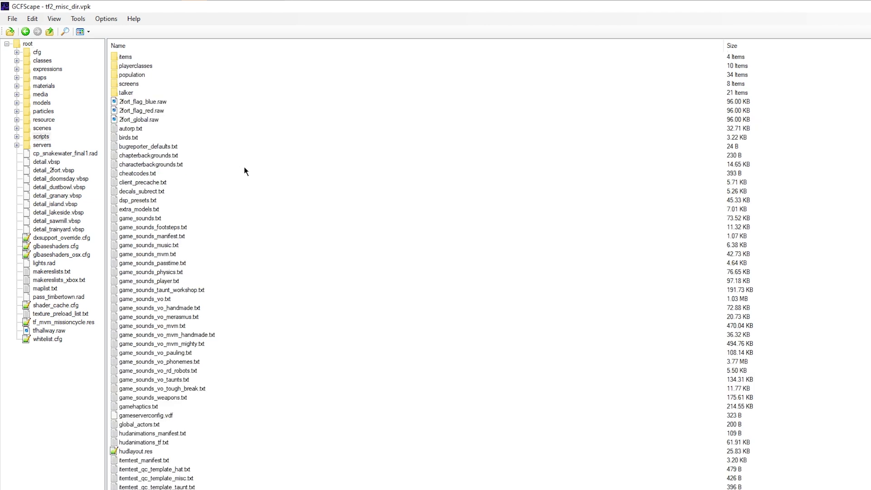
double_click(153, 398)
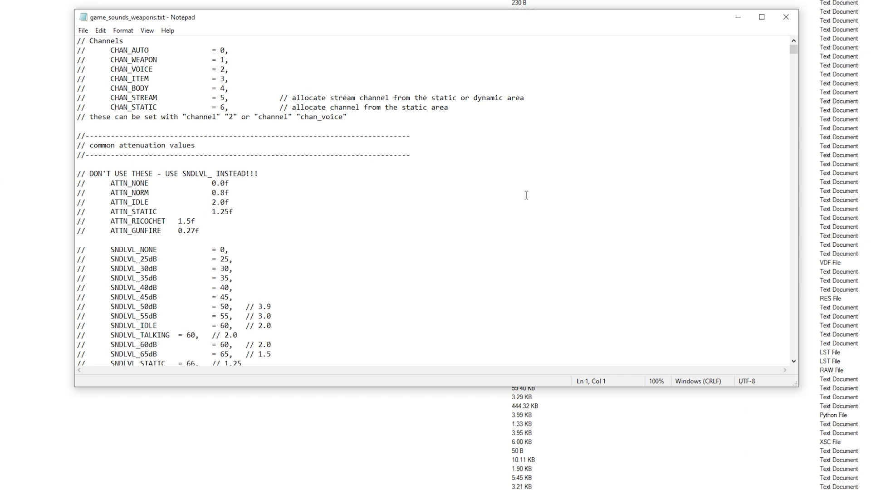
key("ctrl+a")
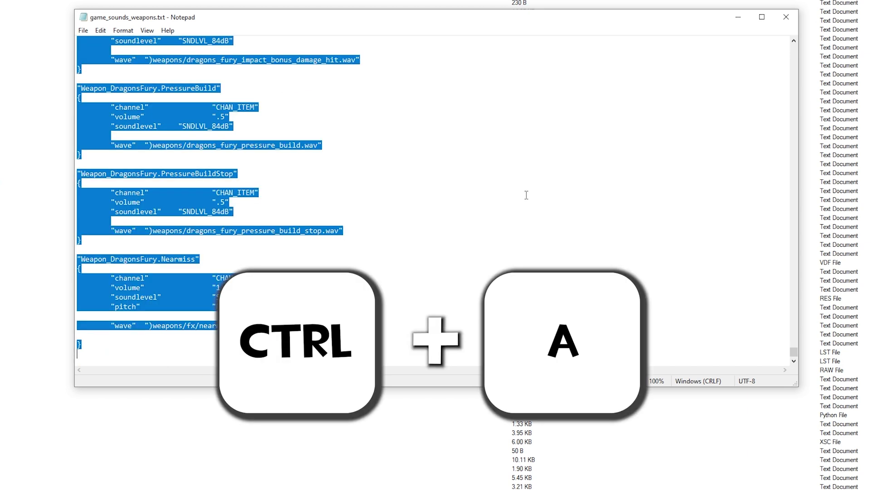
left_click(787, 17)
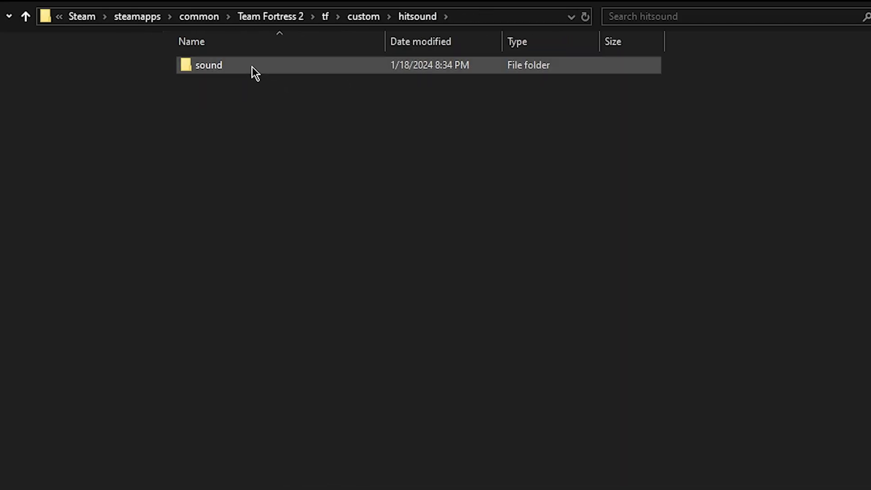
Create a new folder named scripts inside hitsound\sound.
double_click(251, 67)
right_click(267, 225)
mouse_move(414, 420)
left_click(480, 422)
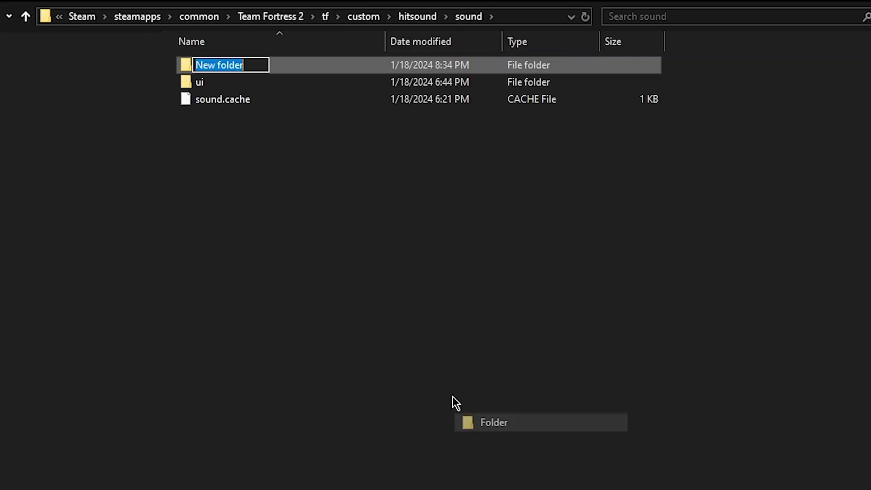
type("scripts")
key("Return")
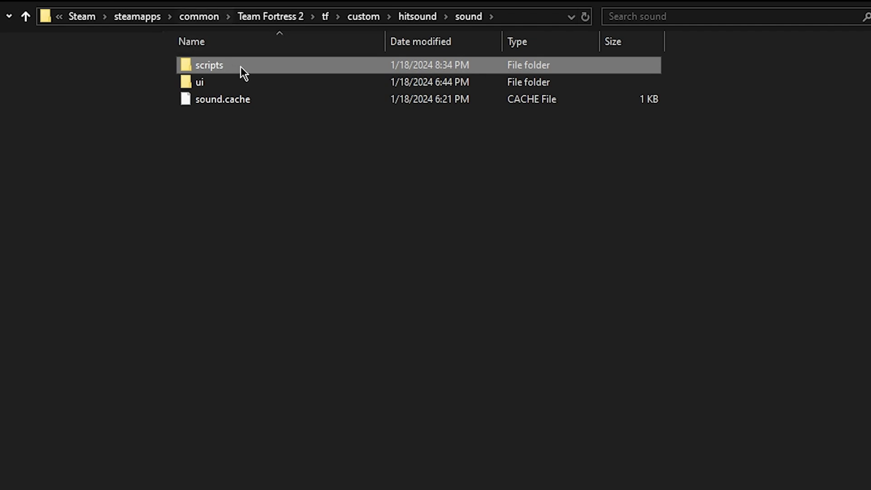
Create game_sounds_weapons.txt in scripts, paste the copied weapon sound text, and save it.
double_click(240, 66)
right_click(279, 219)
mouse_move(348, 415)
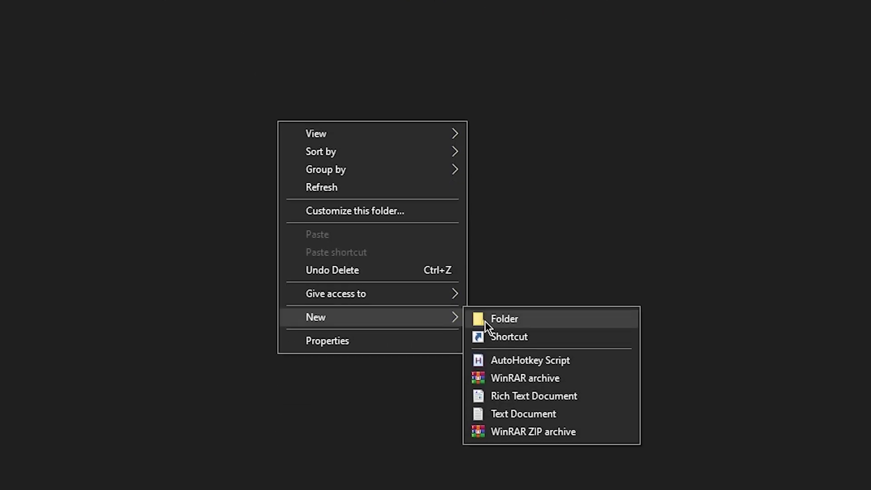
left_click(498, 412)
type("g")
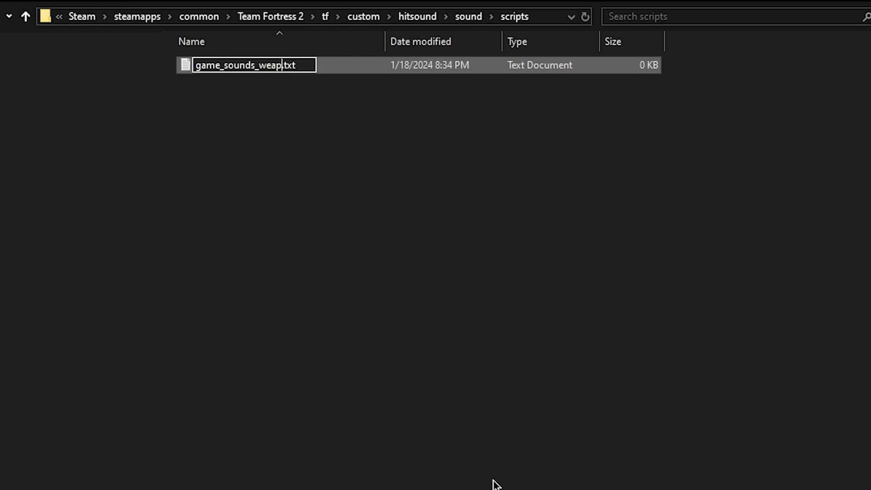
type("ame_sounds_weapons")
key("Return")
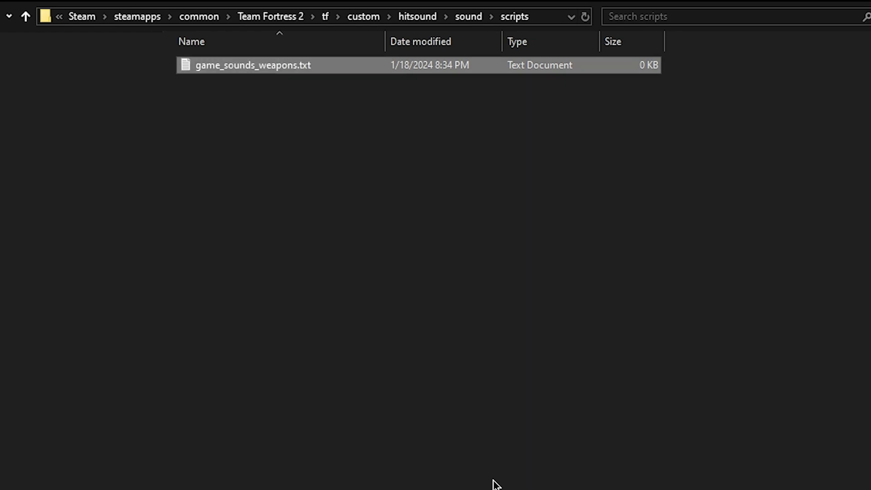
key("Return")
key("ctrl+v")
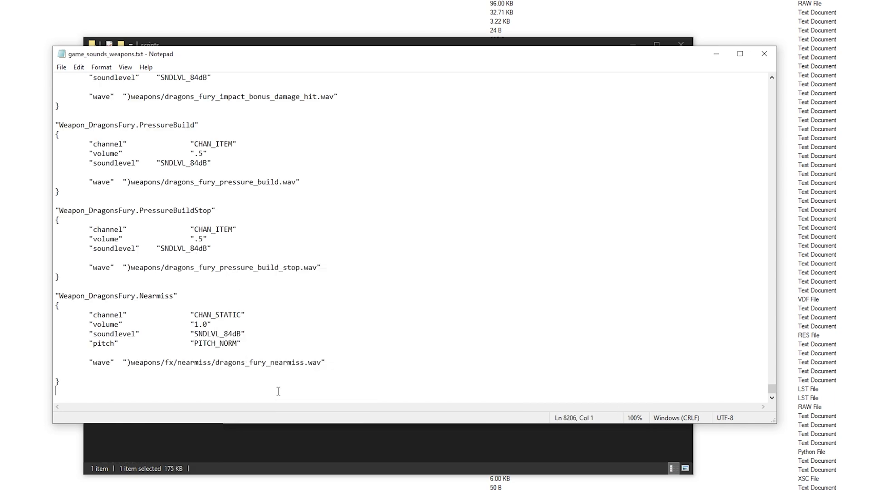
key("ctrl+s")
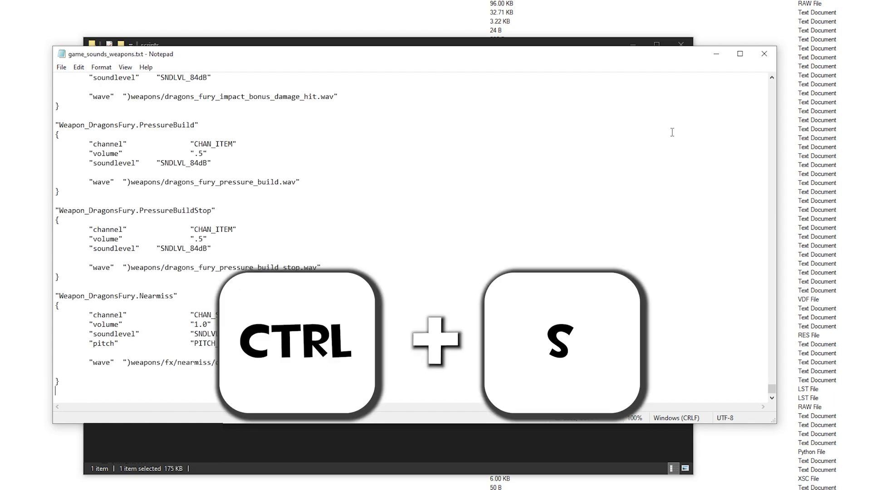
left_click(771, 58)
left_click(376, 318)
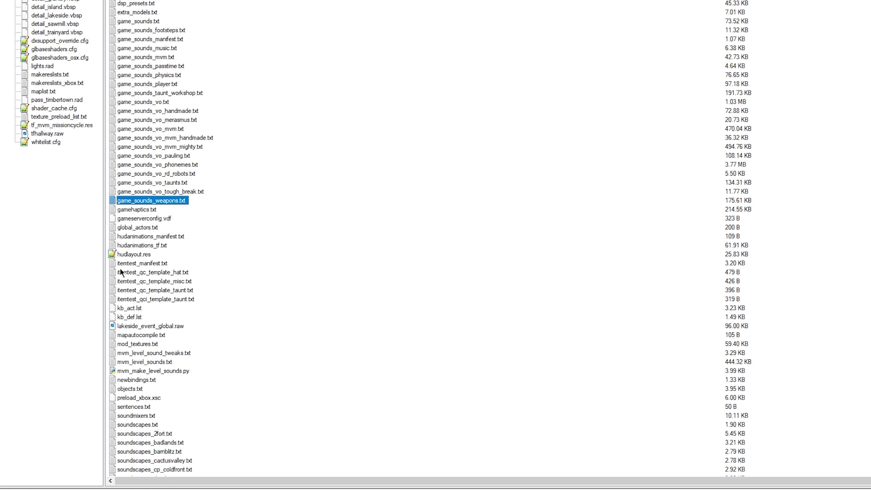
Open mvm_level_sounds.txt from GCFScape and select all of its text.
double_click(148, 363)
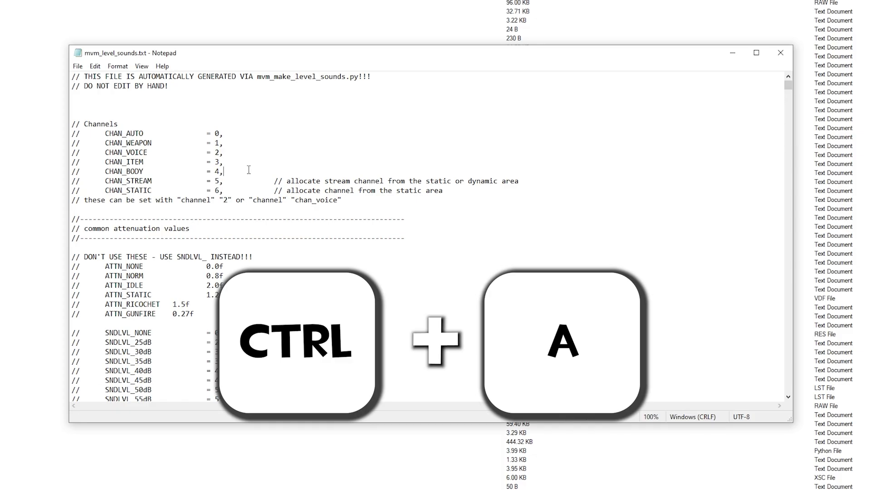
key("ctrl+a")
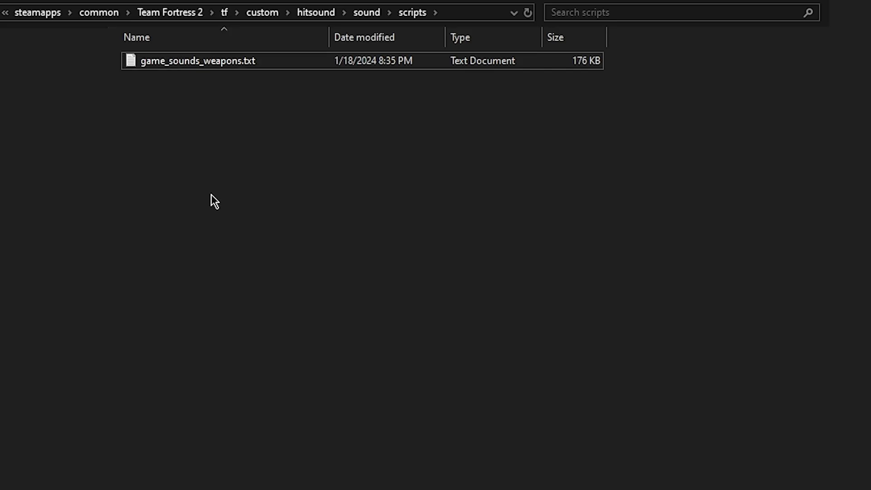
Create a new text document named mvm_level_sounds.txt in the scripts folder.
right_click(192, 193)
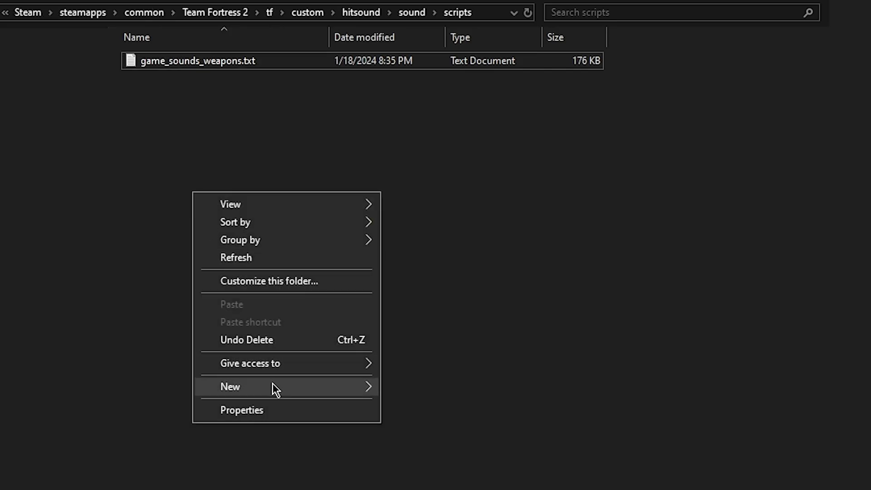
mouse_move(274, 391)
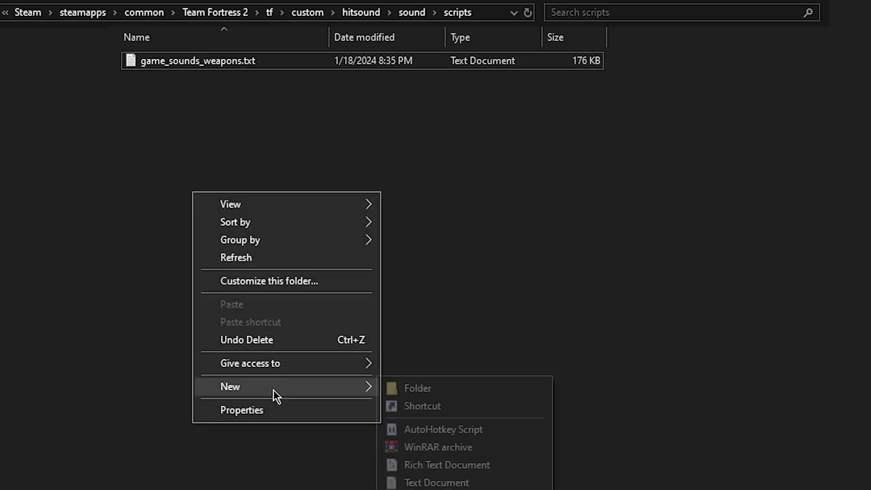
left_click(412, 482)
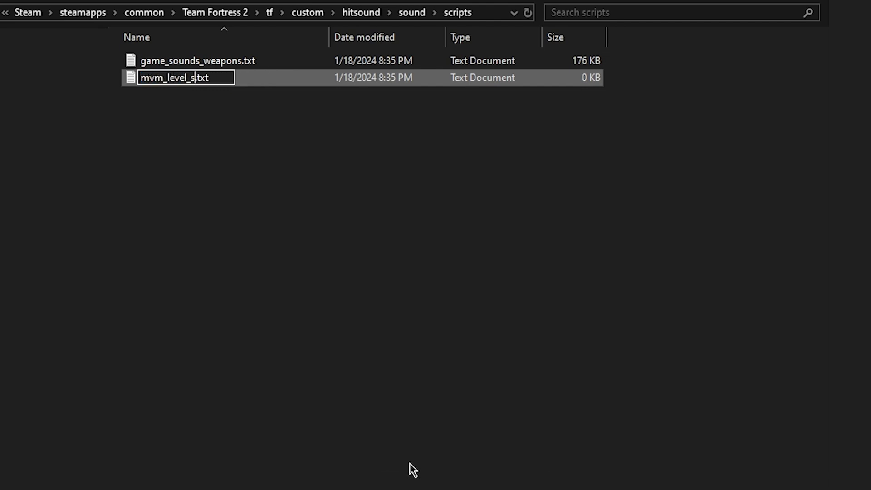
type("mvm_level_sounds")
key("Return")
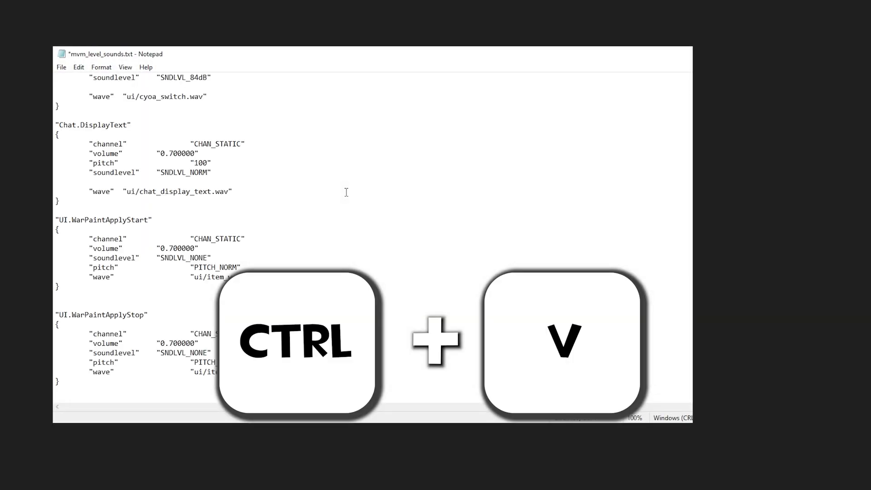
Save mvm_level_sounds.txt with the pasted MvM sound text.
key("ctrl+s")
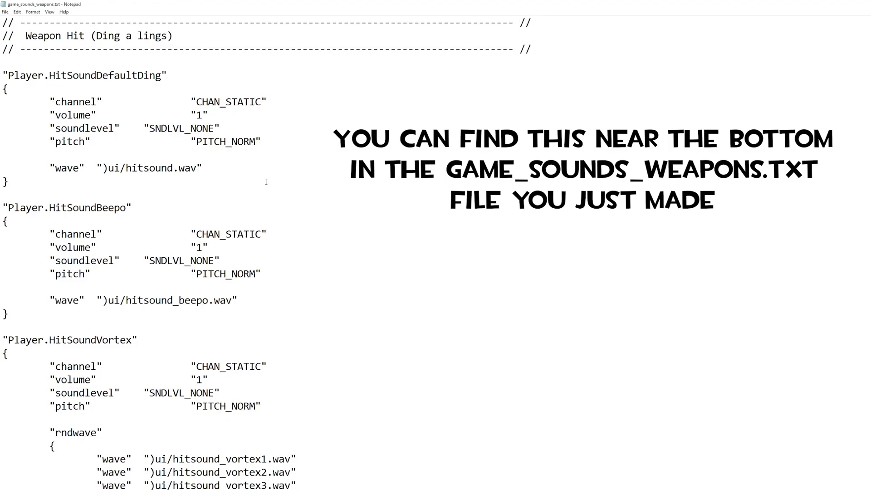
Scroll game_sounds_weapons.txt to the Player.HitSoundElectro block listing hitsound_electro1–3.wav.
scroll(246, 186, "down", 3)
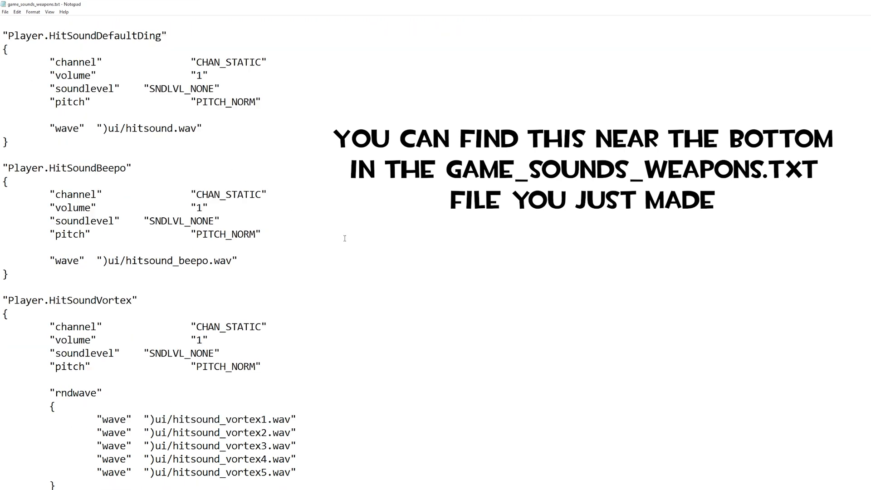
scroll(245, 206, "down", 6)
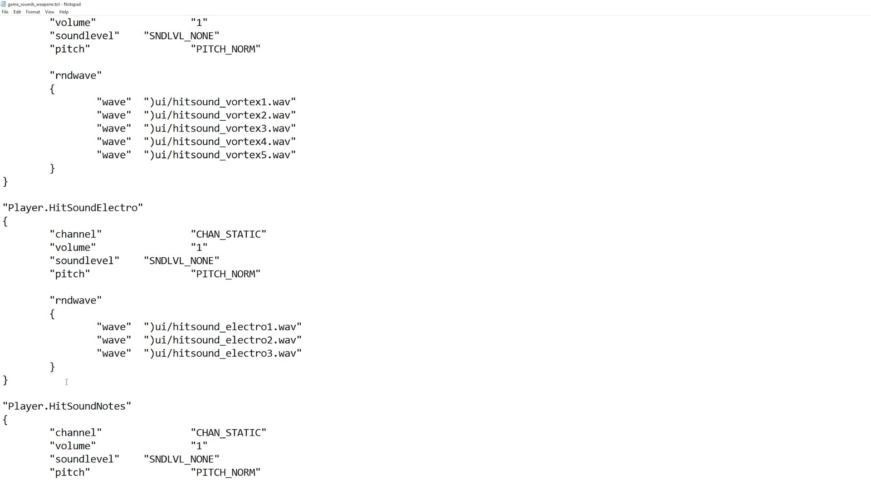
left_click_drag(33, 361, 2, 208)
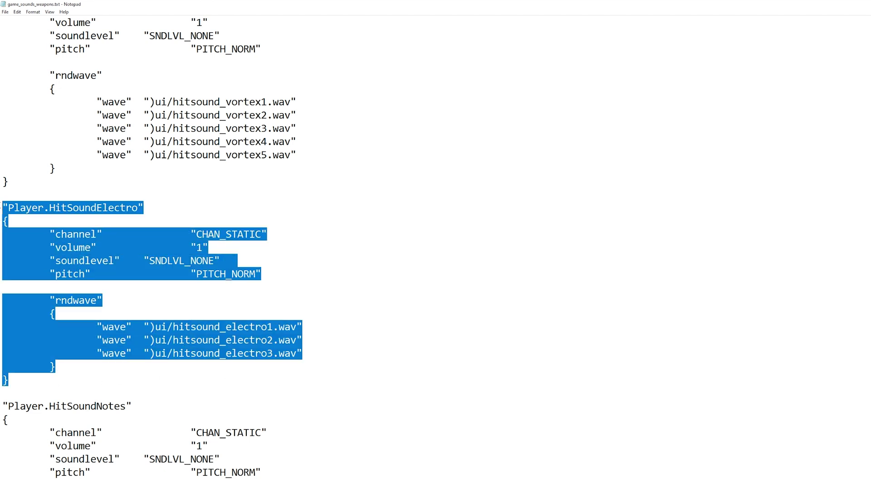
left_click(402, 266)
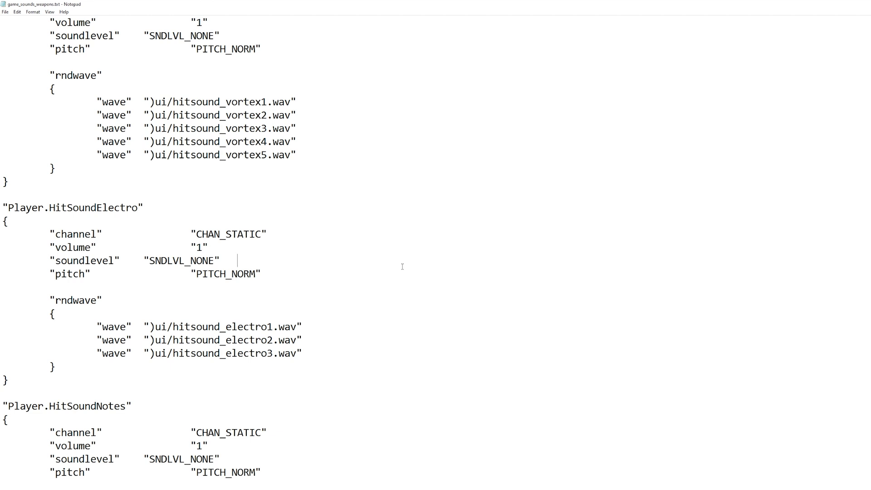
scroll(306, 279, "down", 2)
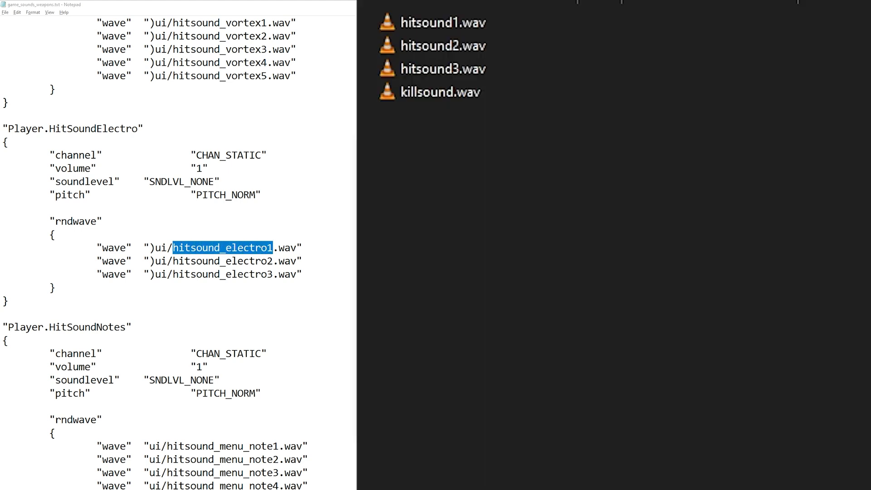
Rename hitsound1–3.wav to hitsound_electro1.wav, hitsound_electro2.wav and hitsound_electro3.wav.
right_click(438, 24)
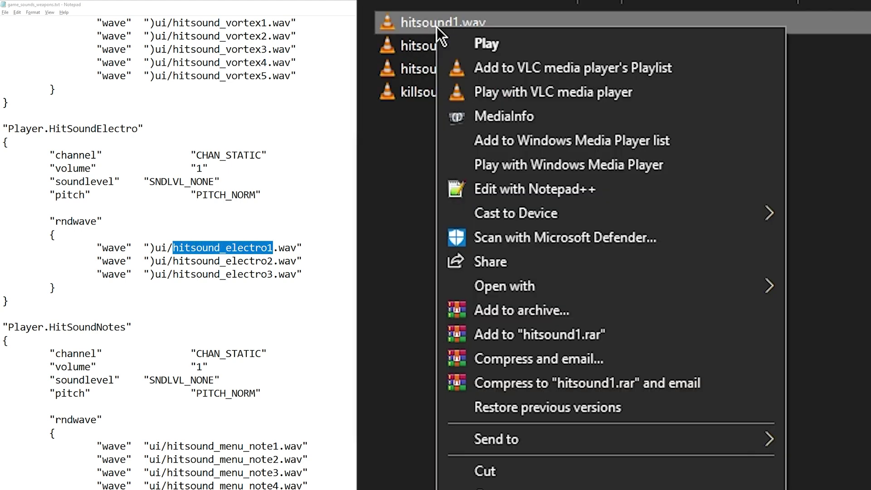
key("m")
type("hitsound_electro1")
key("Return")
right_click(454, 45)
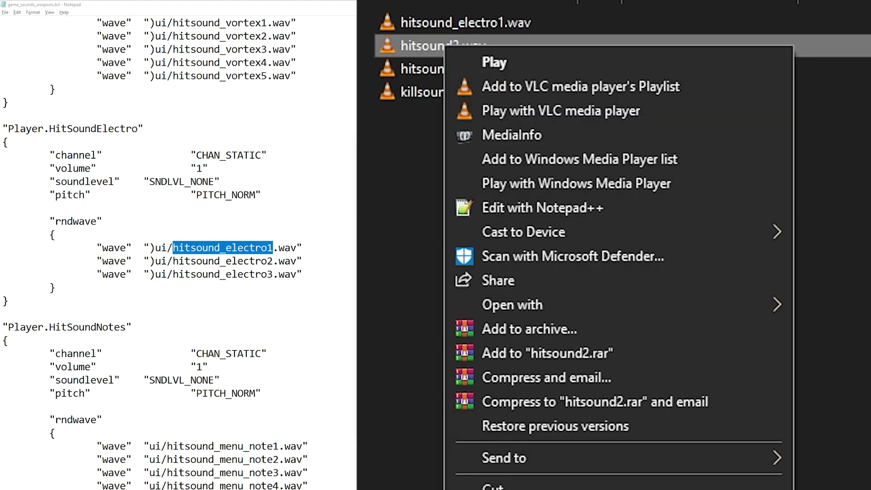
key("m")
type("hitsound_electro1")
key("Return")
right_click(438, 69)
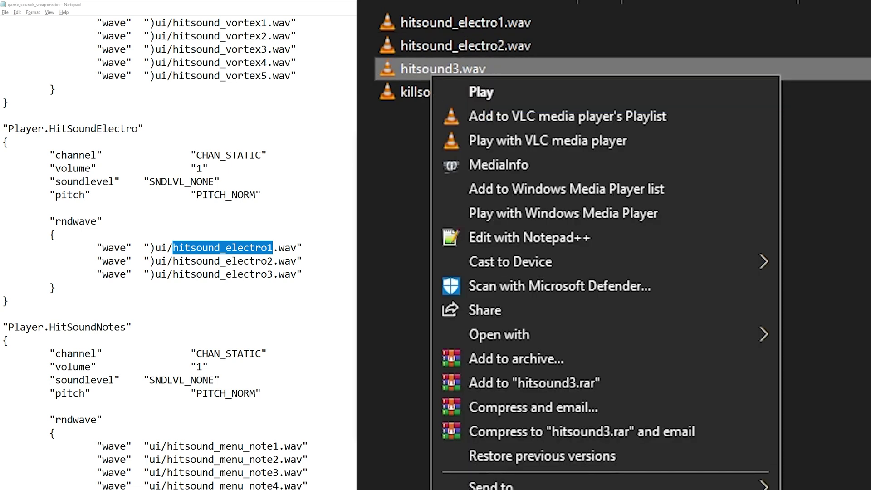
key("m")
type("hitsound_electro1")
key("Return")
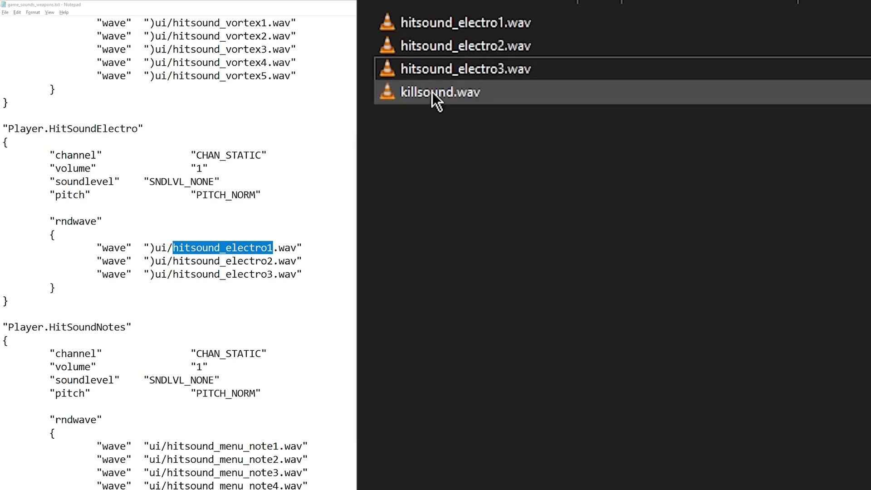
Rename killsound.wav to killsound_electro.wav.
right_click(433, 93)
key("m")
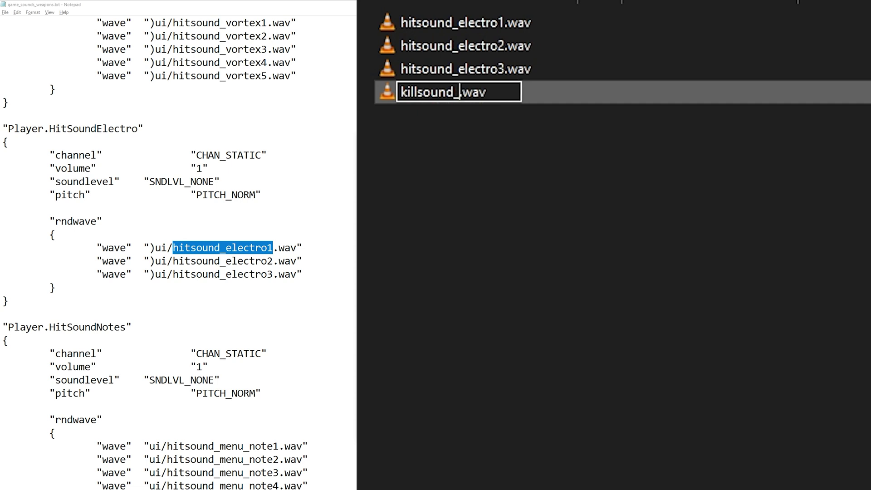
key("Return")
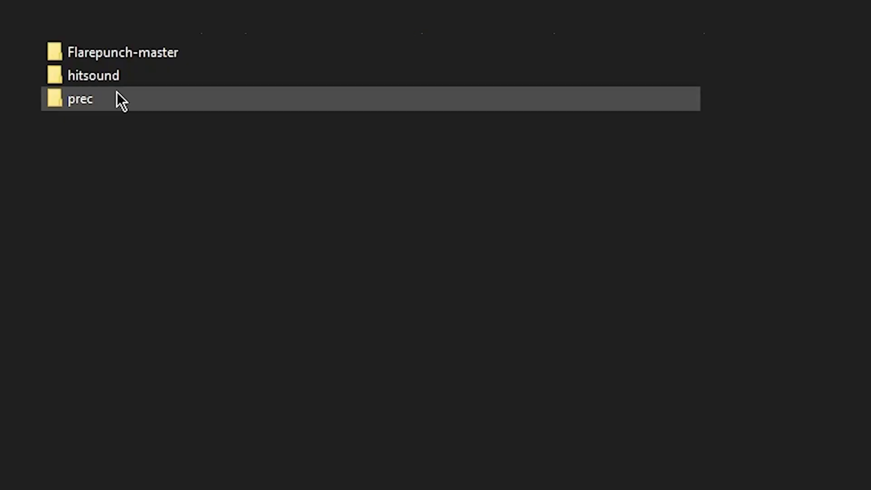
Delete the sound.cache file from the hitsound mod's sound folder.
double_click(121, 48)
double_click(134, 143)
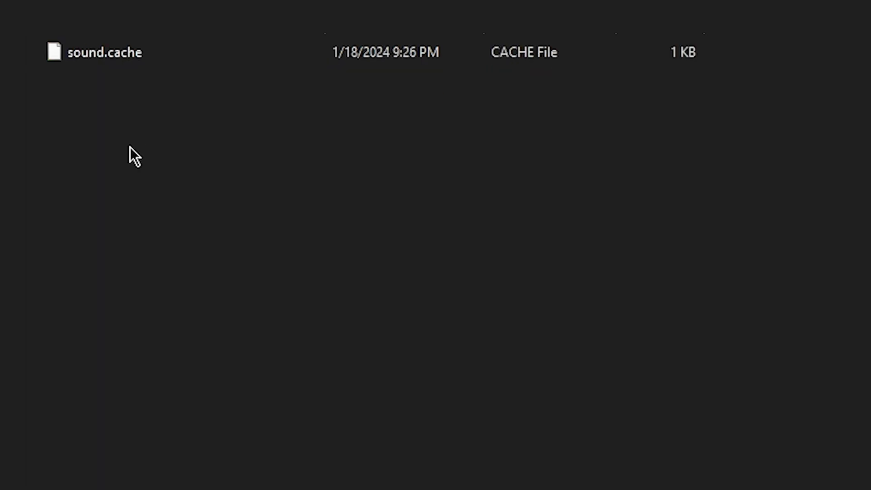
key("alt+Up")
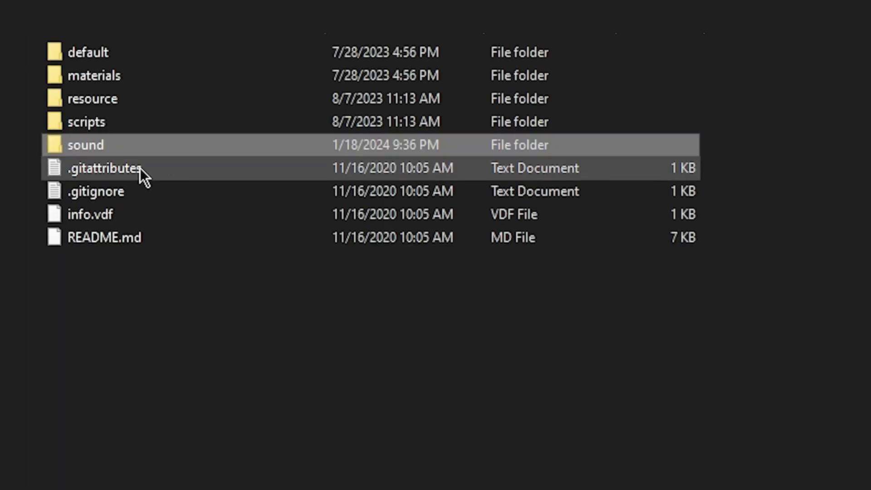
key("alt+Up")
double_click(160, 83)
double_click(110, 53)
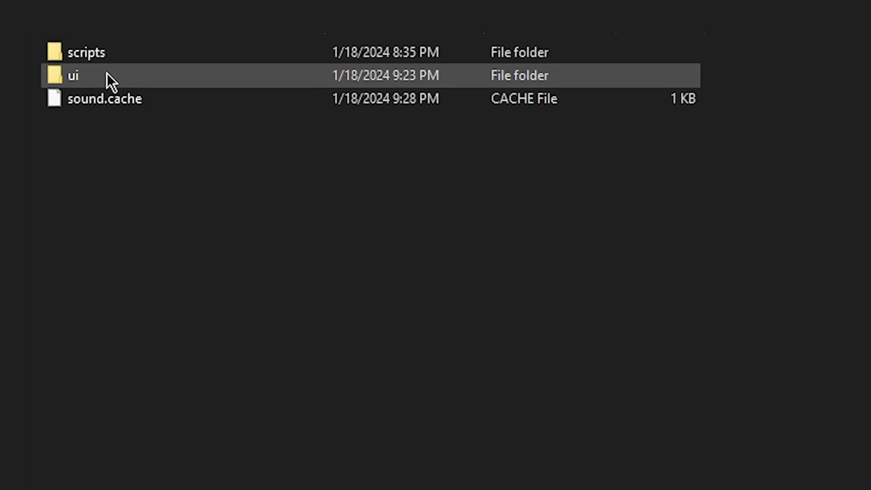
left_click(106, 103)
key("Delete")
Delete the sound.cache file from the prec mod's sound folder.
key("alt+Up")
key("alt+Up")
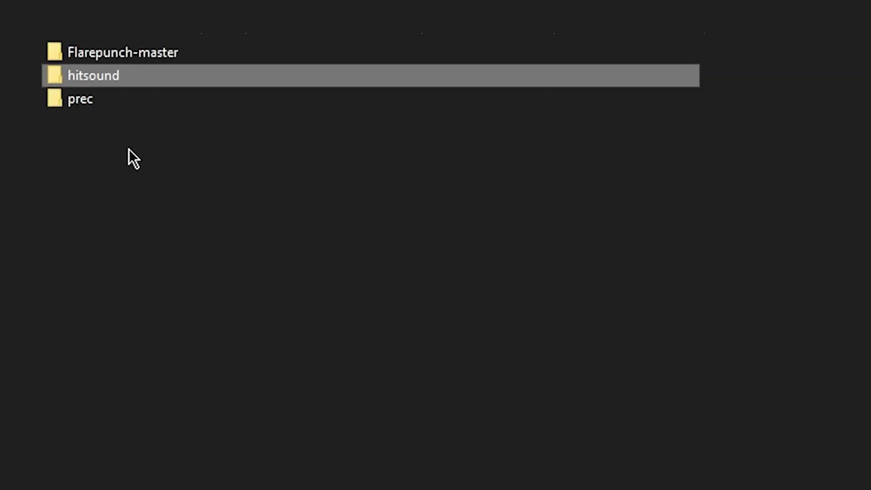
double_click(119, 103)
double_click(111, 104)
left_click(119, 58)
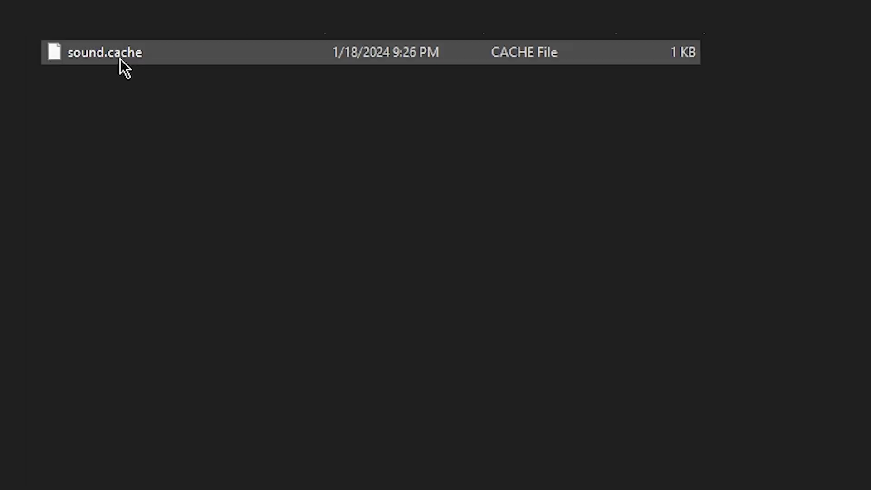
key("Delete")
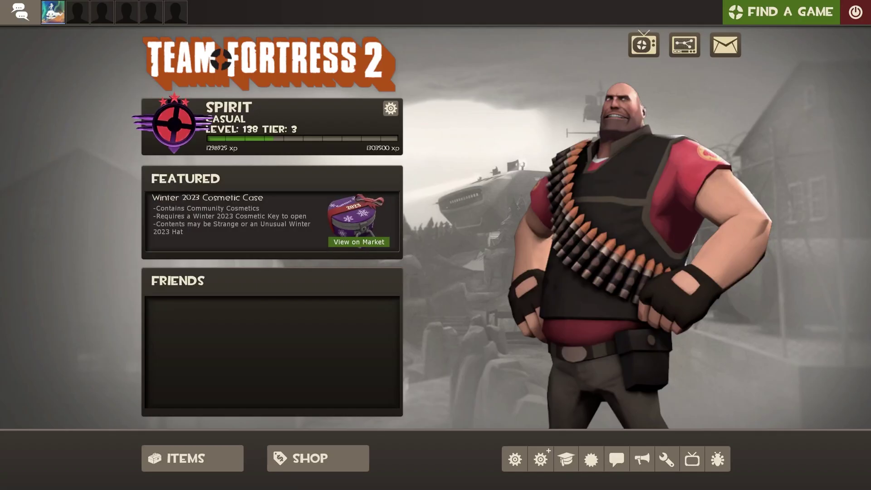
In Advanced Options, set Hit Sounds and Last Hit Sounds to Electro and confirm with OK.
left_click(541, 459)
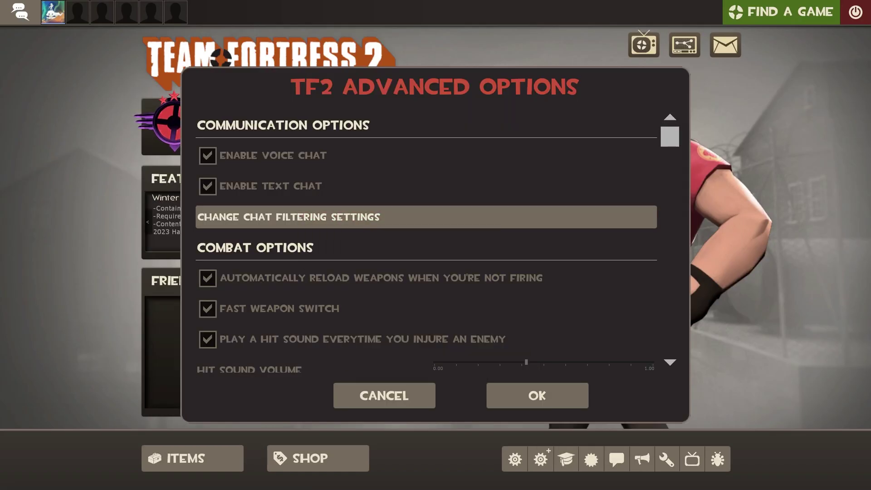
scroll(358, 263, "down", 2)
scroll(544, 295, "down", 1)
left_click(544, 286)
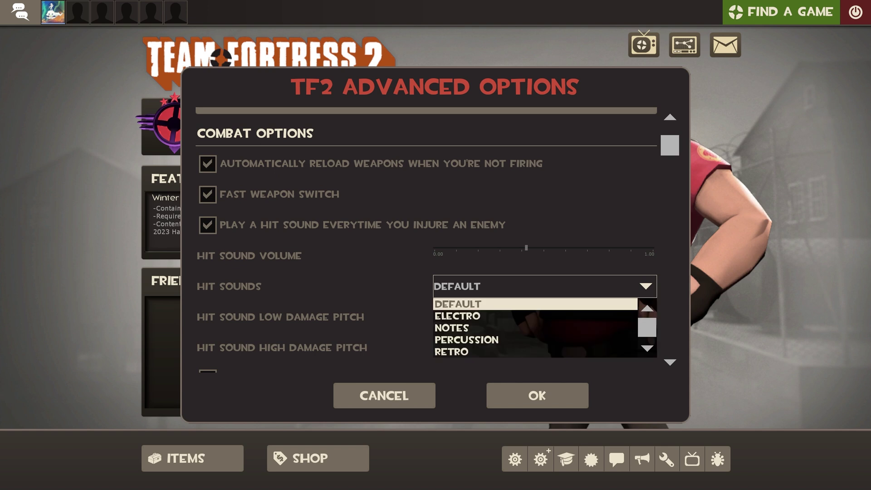
left_click(467, 317)
scroll(545, 293, "down", 5)
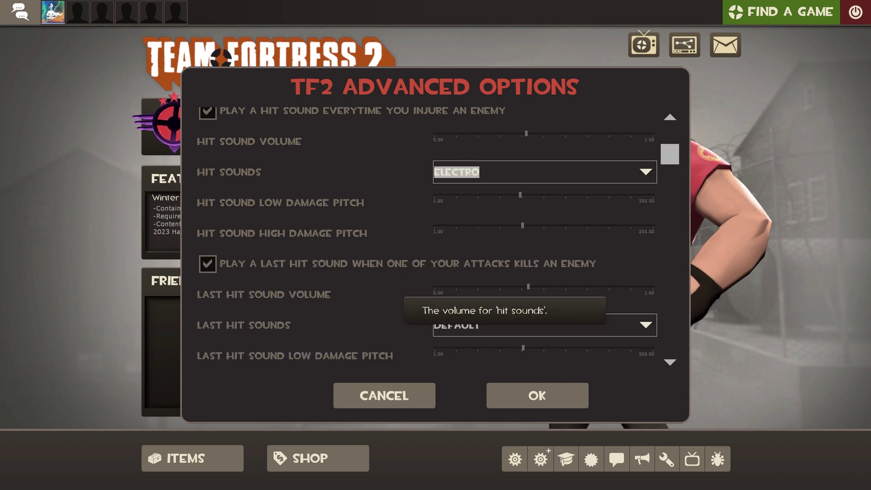
left_click(544, 292)
left_click(458, 321)
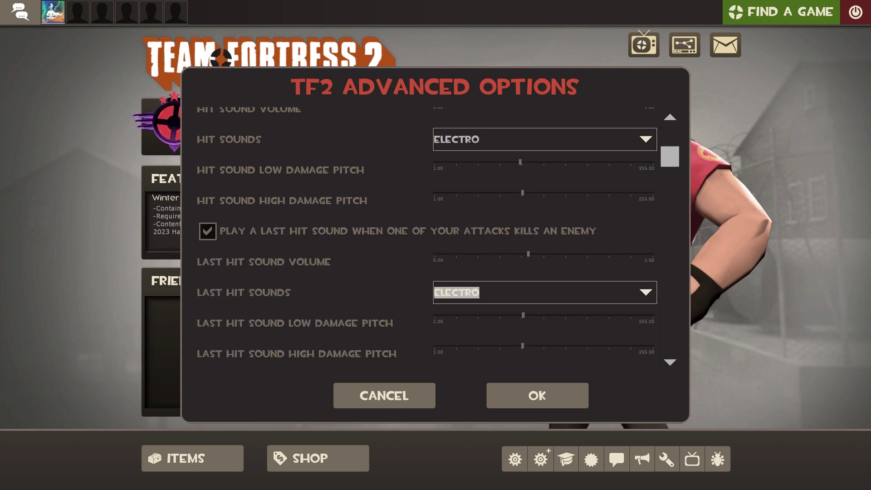
left_click(537, 395)
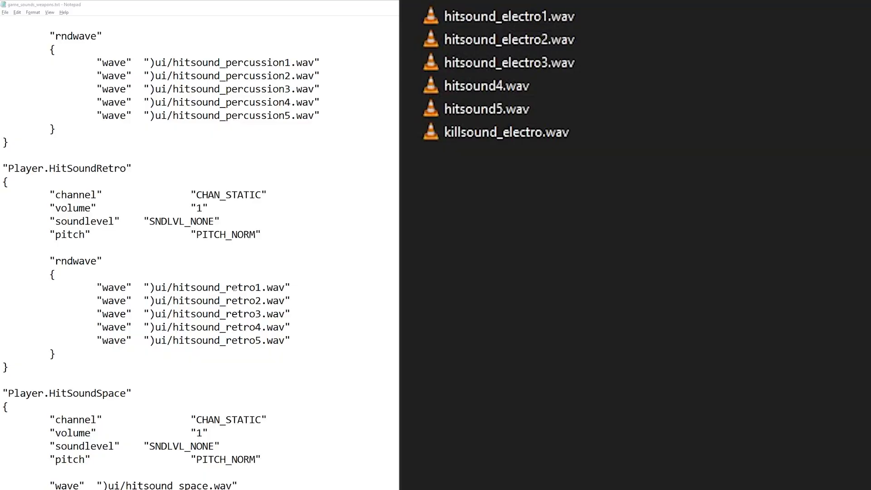
Copy the name hitsound_retro and rename the first two electro WAVs to hitsound_retro1 and hitsound_retro2.
left_click_drag(173, 289, 180, 288)
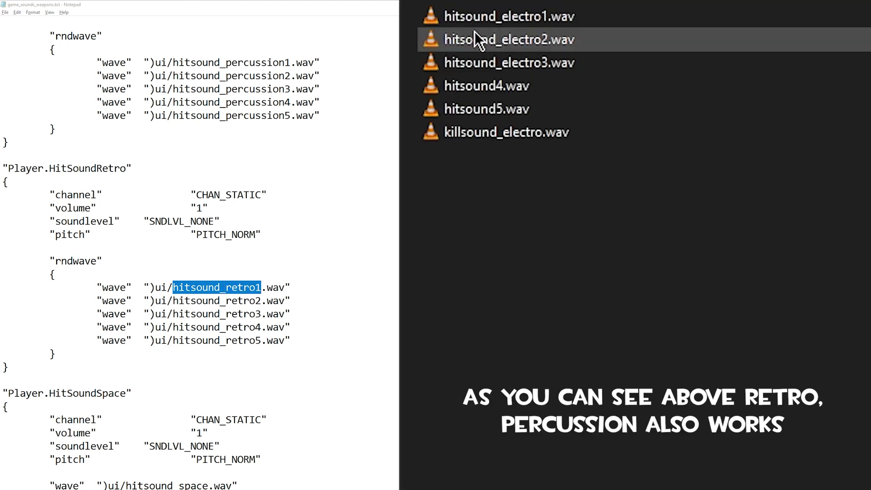
right_click(509, 17)
key("m")
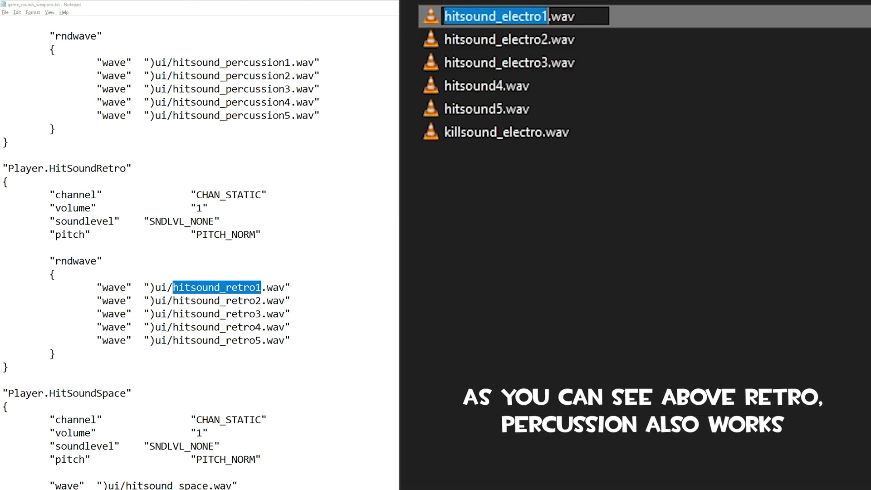
type("hitsound_retro1")
right_click(521, 50)
left_click(492, 152)
right_click(494, 18)
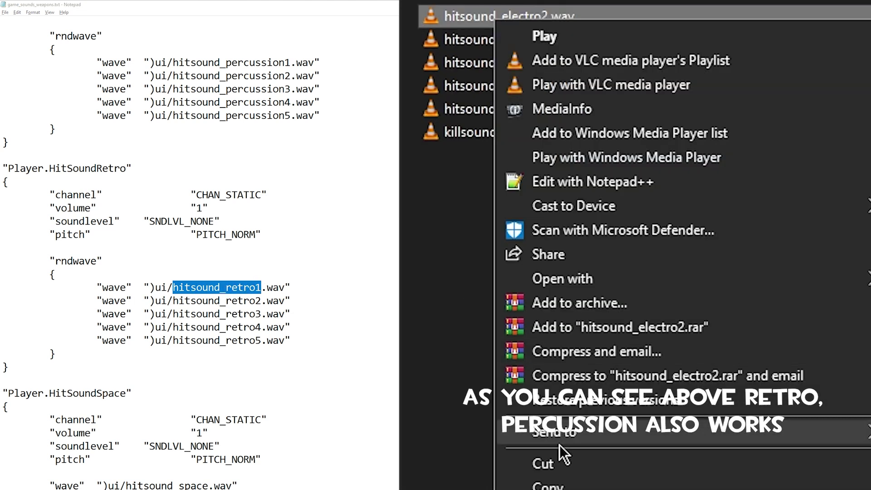
key("m")
type("hitsound_retro1")
key("BackSpace")
type("2")
key("Return")
Rename hitsound_electro3.wav and hitsound4.wav to hitsound_retro3.wav and hitsound_retro4.wav.
left_click(499, 17)
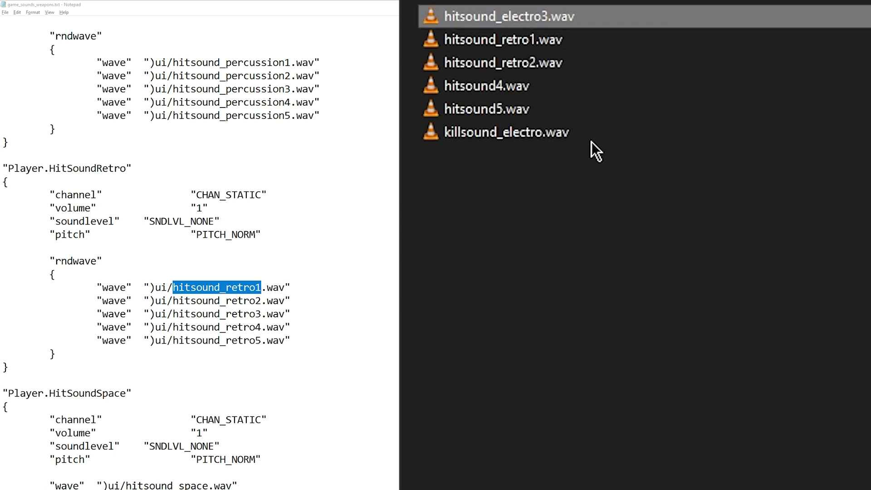
right_click(512, 19)
key("m")
type("hitsound_retro1")
key("BackSpace")
type("3")
key("Return")
left_click(512, 91)
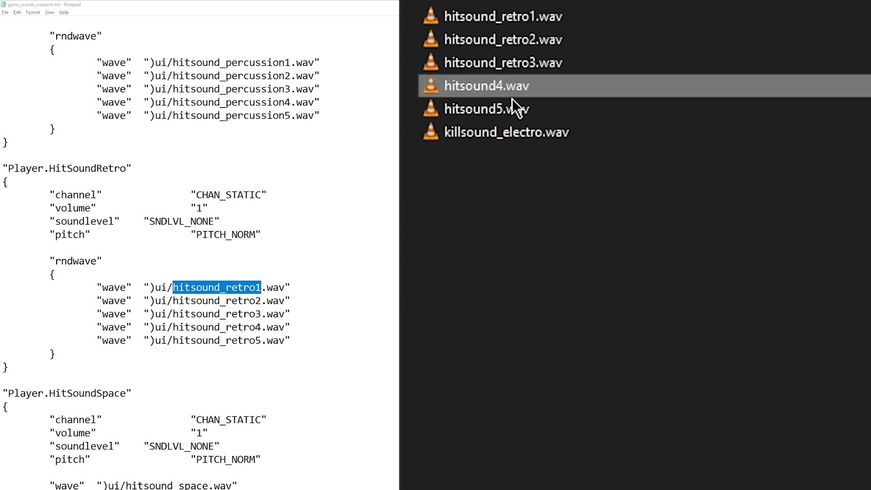
right_click(511, 93)
key("m")
type("hitsound_retro1")
key("BackSpace")
type("4")
key("Return")
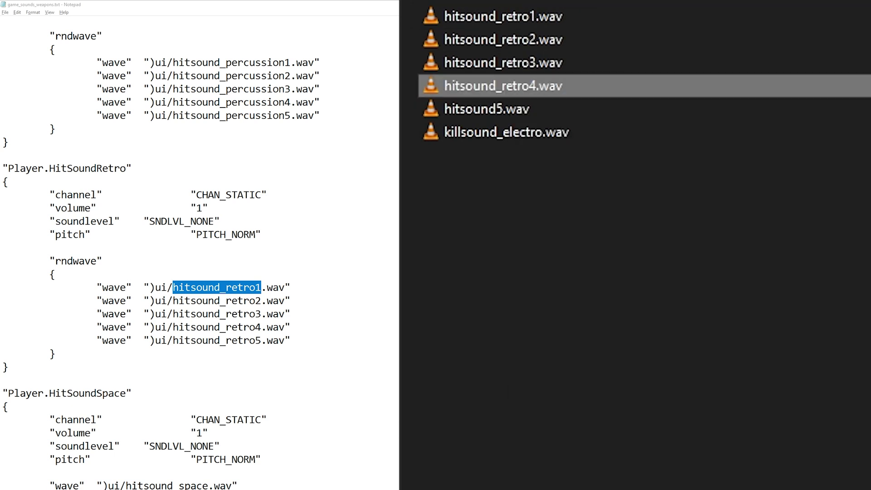
Rename hitsound5.wav to hitsound_retro5.wav and killsound_electro.wav to killsound_retro.wav.
right_click(491, 111)
key("m")
type("hitsound_retro1")
key("Return")
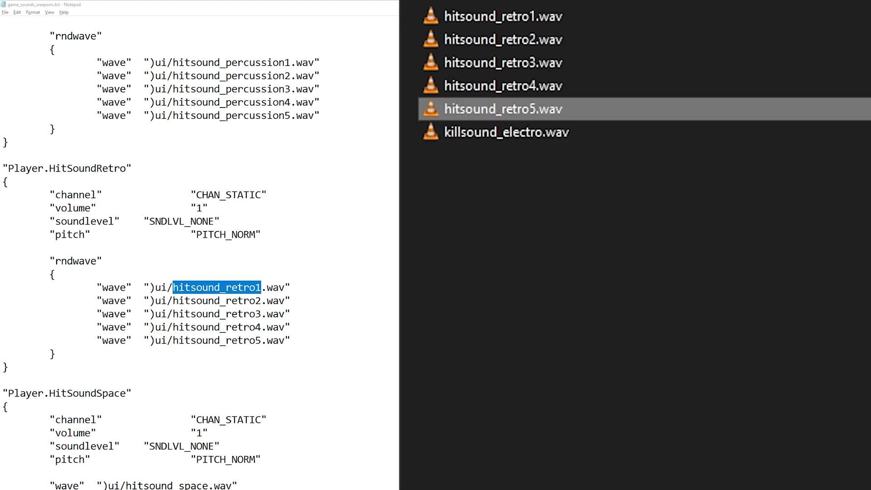
left_click(529, 136)
right_click(522, 130)
key("m")
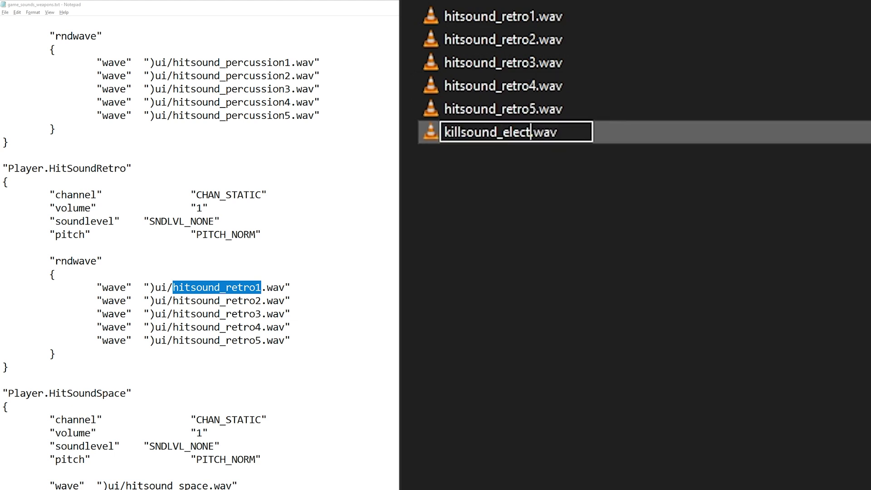
key("Return")
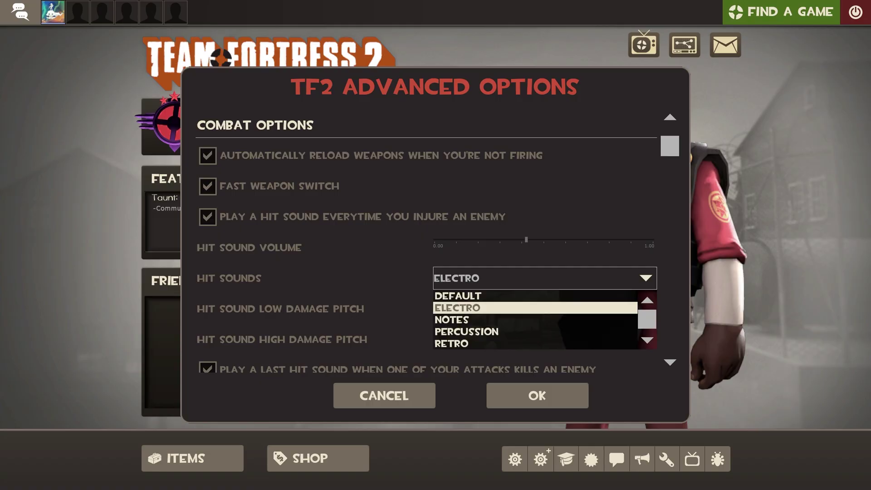
Pick Retro in both the Hit Sounds and Last Hit Sounds dropdowns of TF2 Advanced Options.
key("Down")
key("Down")
key("Return")
key("Down")
key("Down")
key("Down")
key("Down")
key("Down")
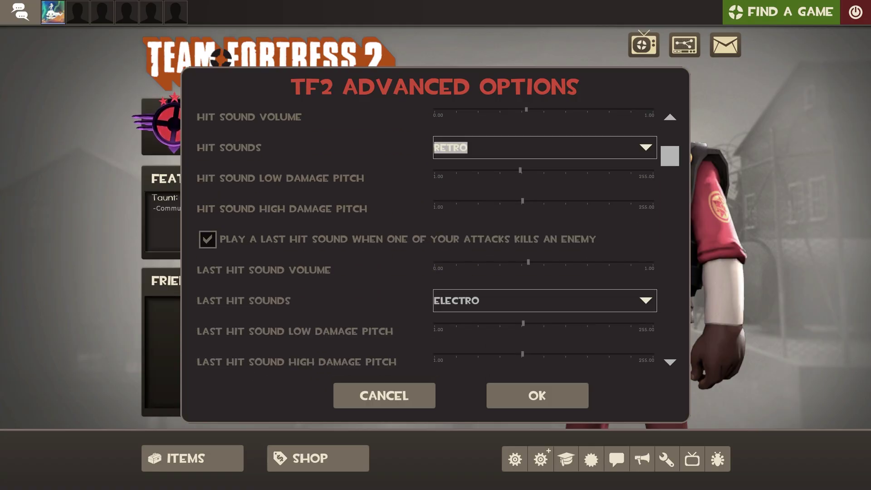
key("Return")
key("Return")
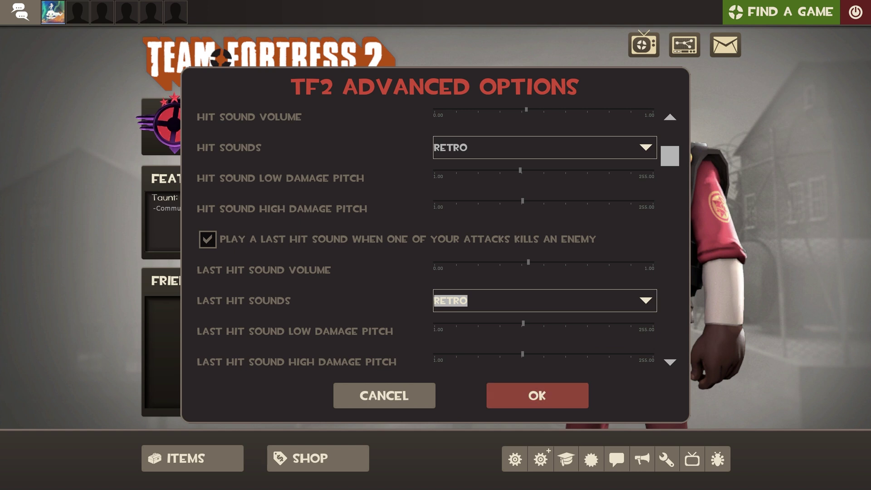